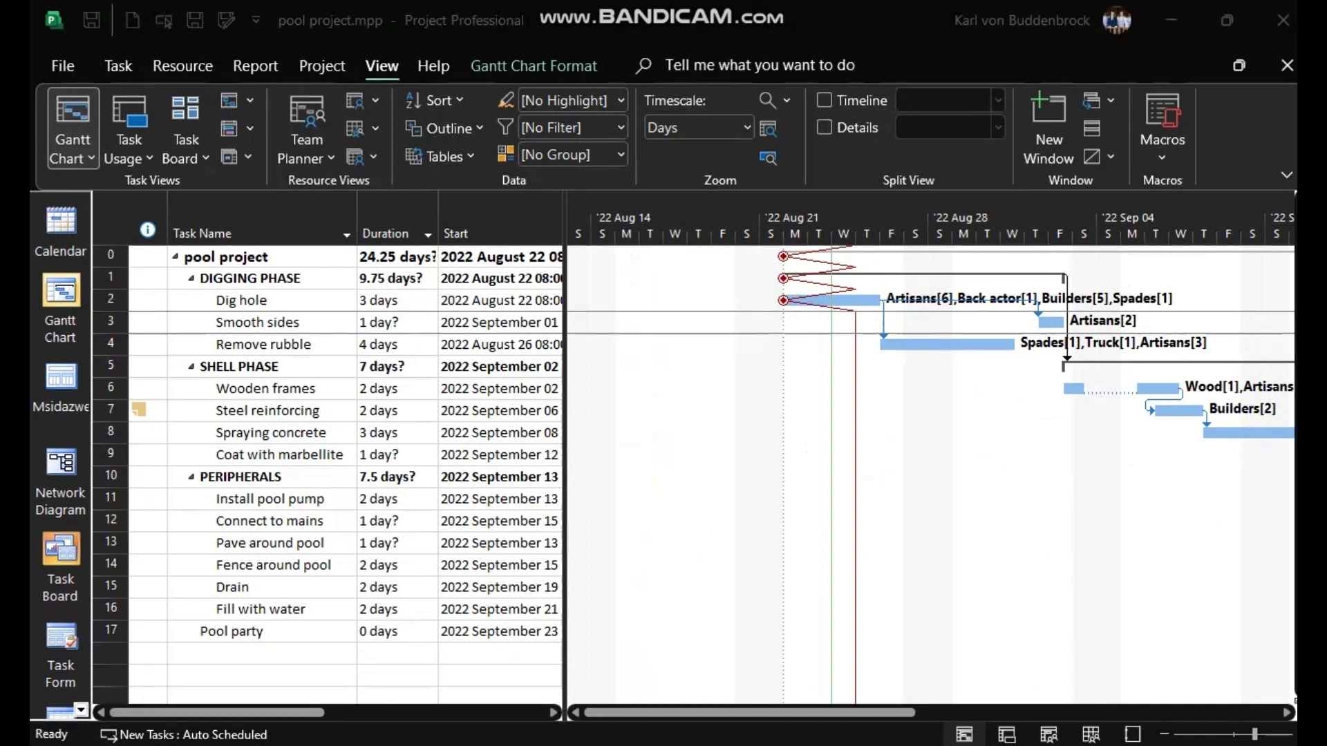
click(305, 275)
click(264, 366)
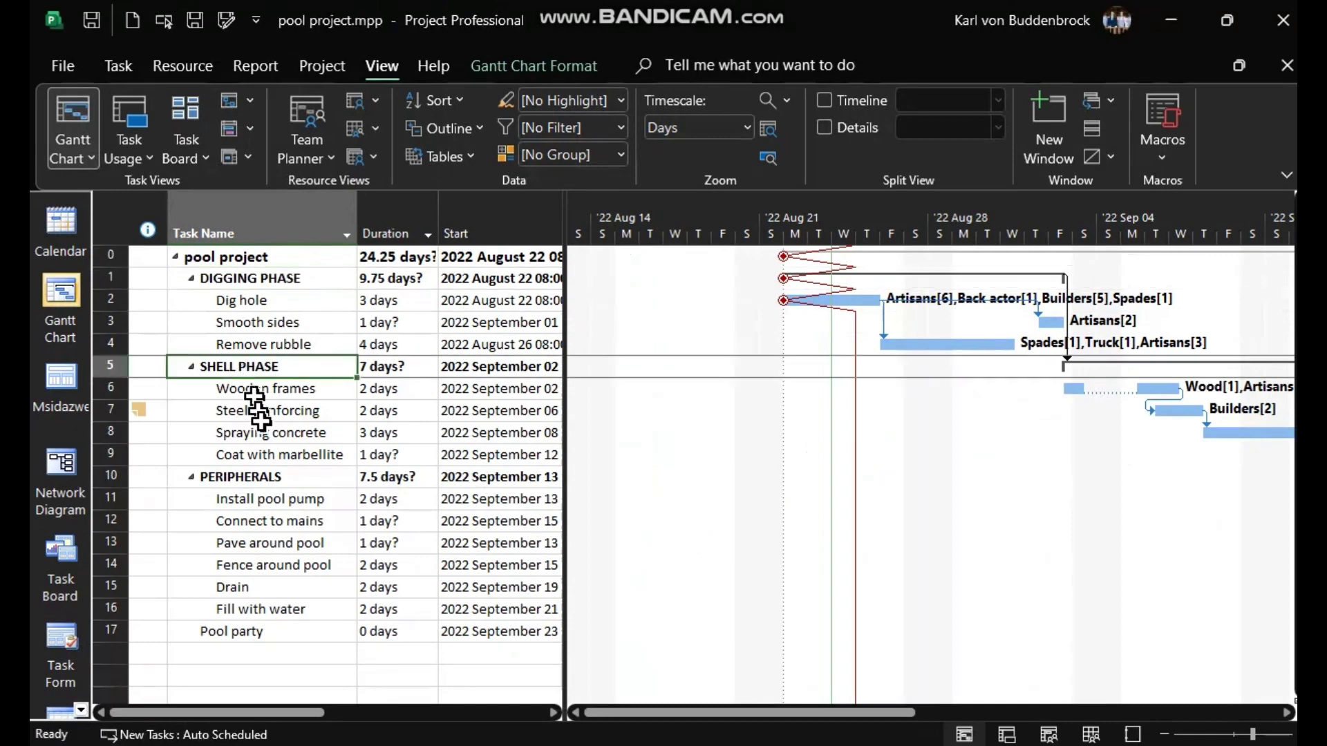
click(264, 477)
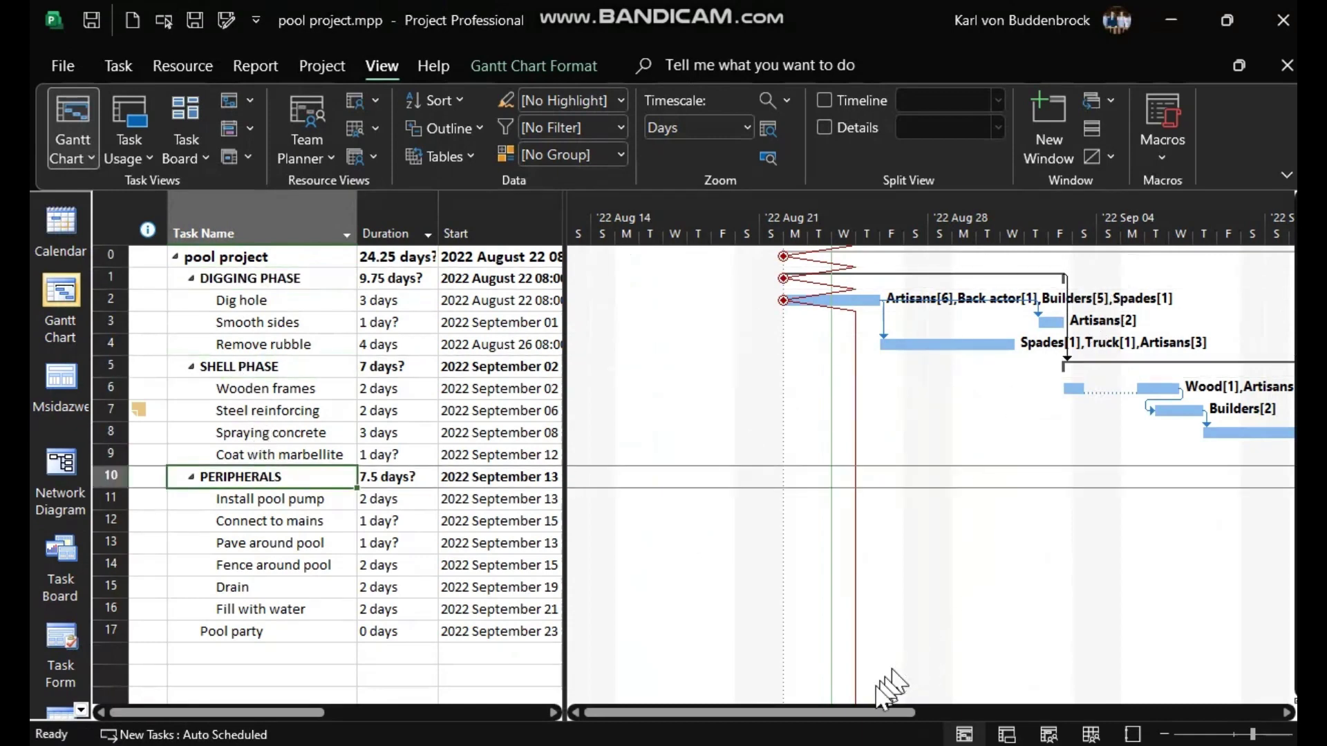
mouse_move(841, 707)
mouse_down()
mouse_move(1076, 720)
mouse_move(861, 726)
mouse_up()
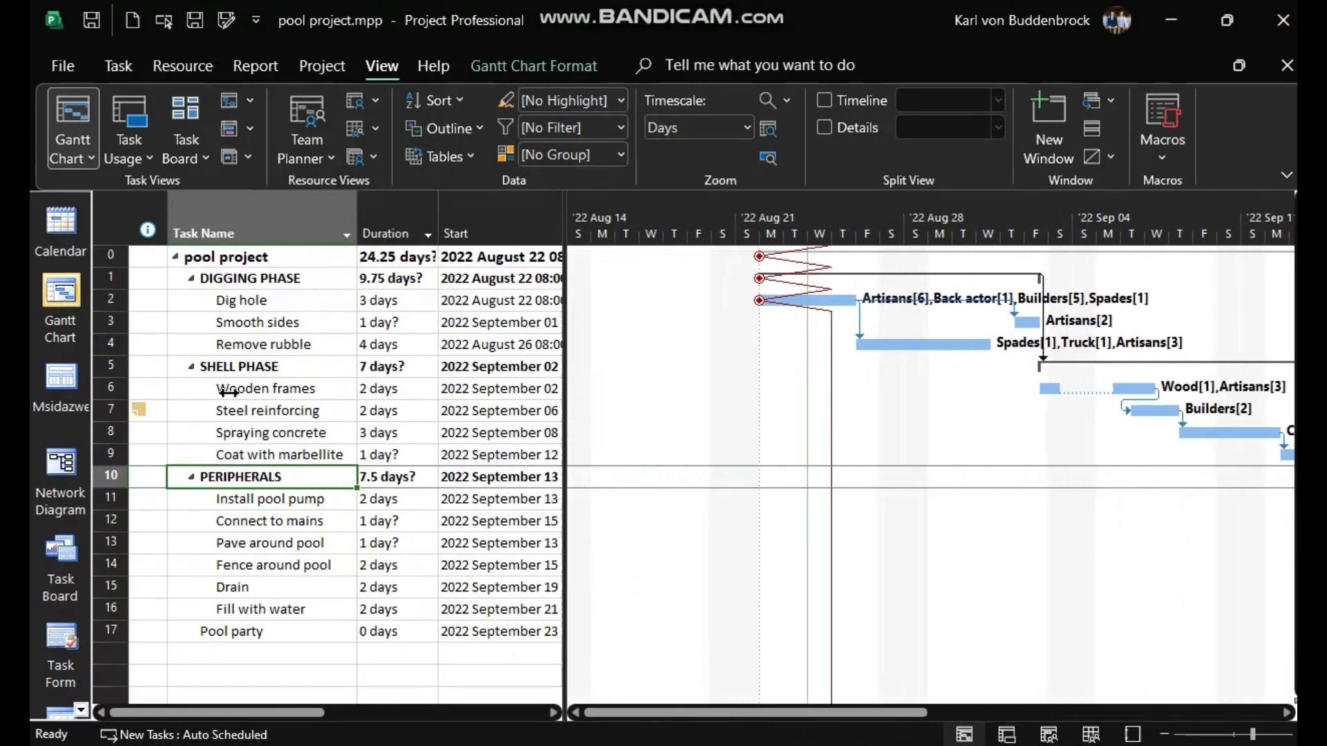
click(434, 128)
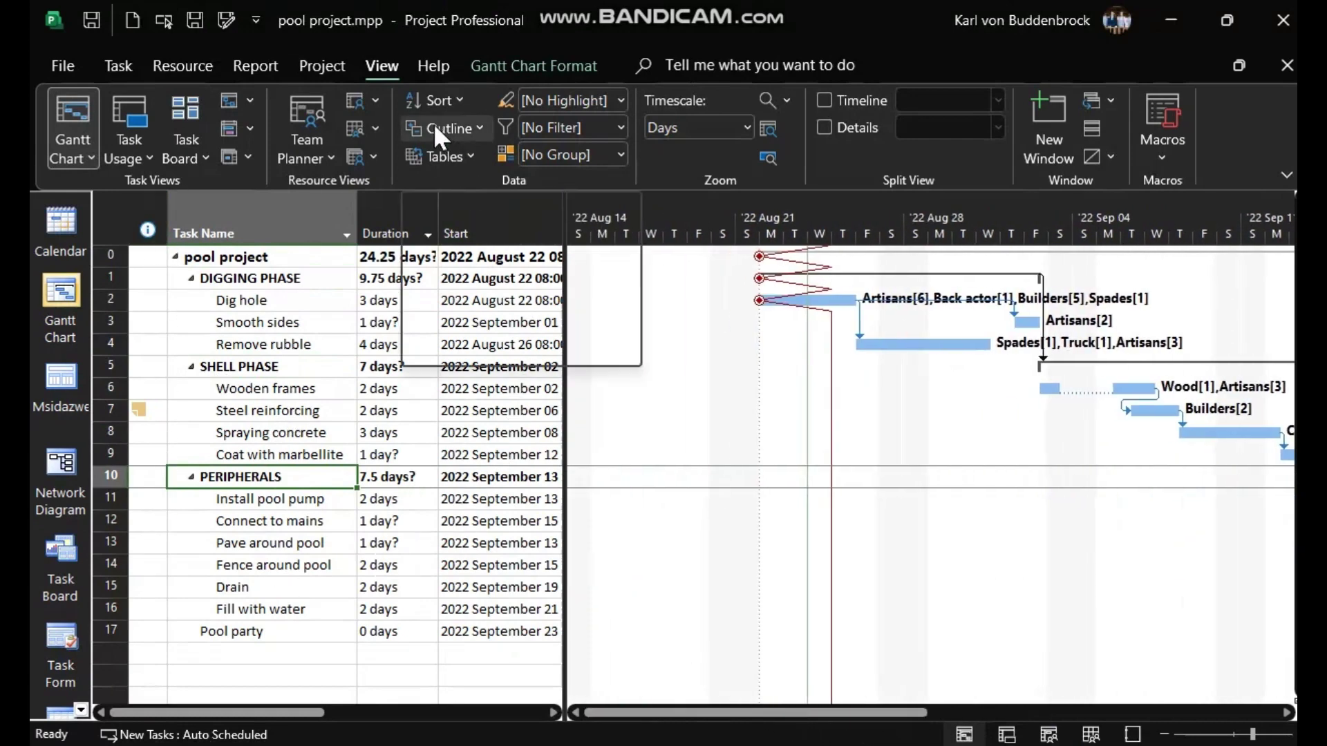
View the pool project's statistics, comparing the current, baseline and actual dates, work and cost
click(320, 65)
click(322, 141)
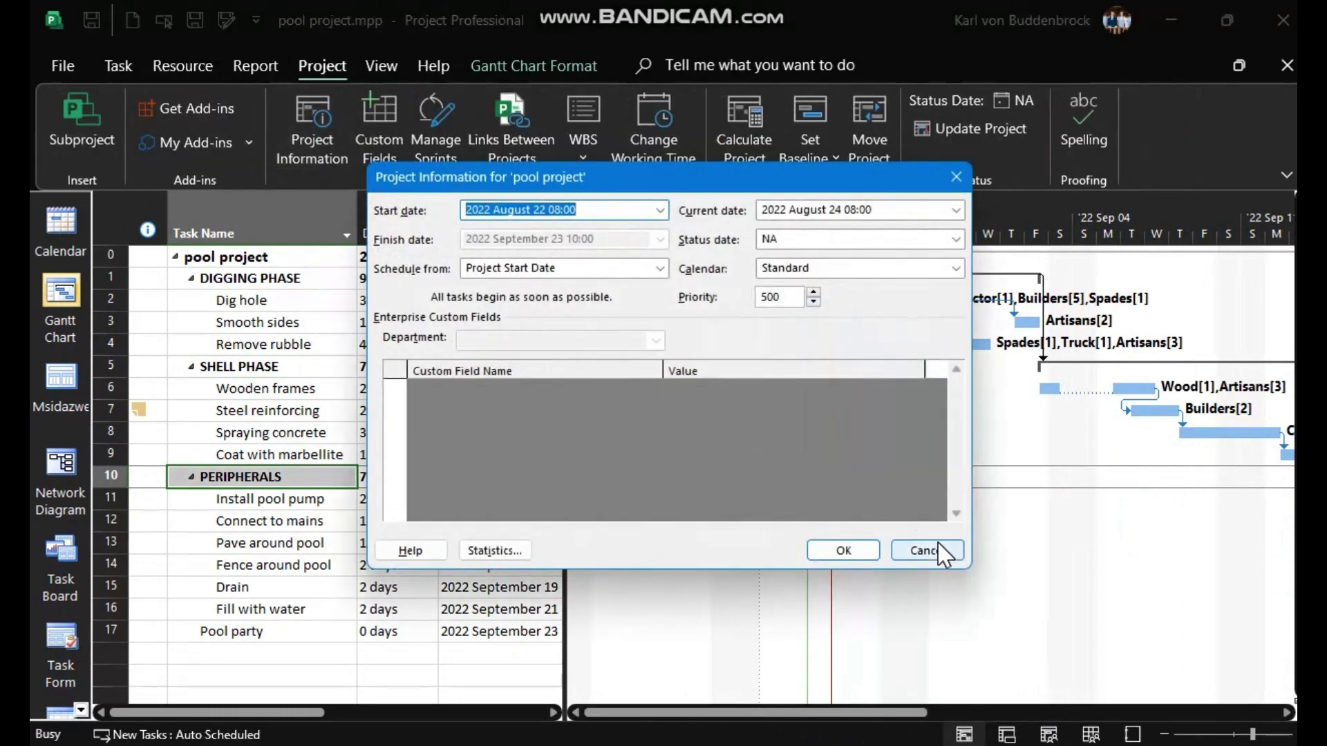
click(492, 551)
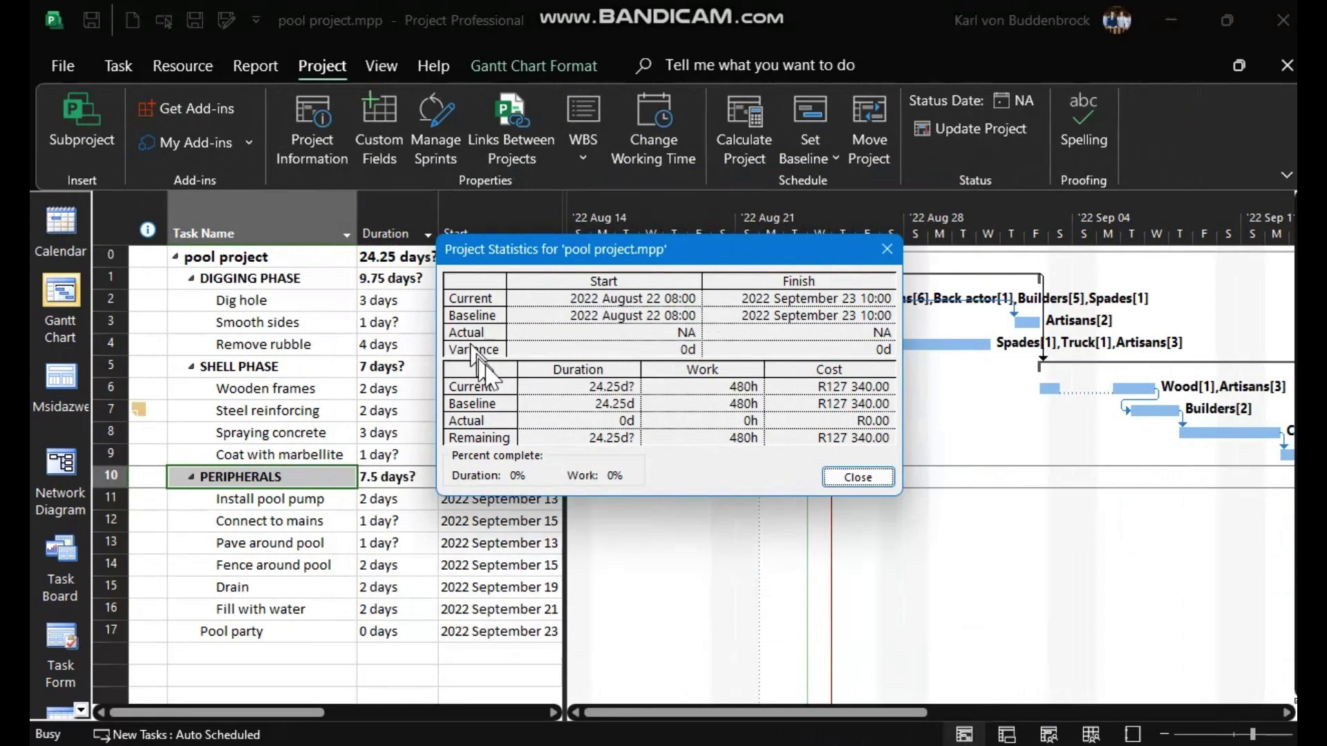
click(864, 479)
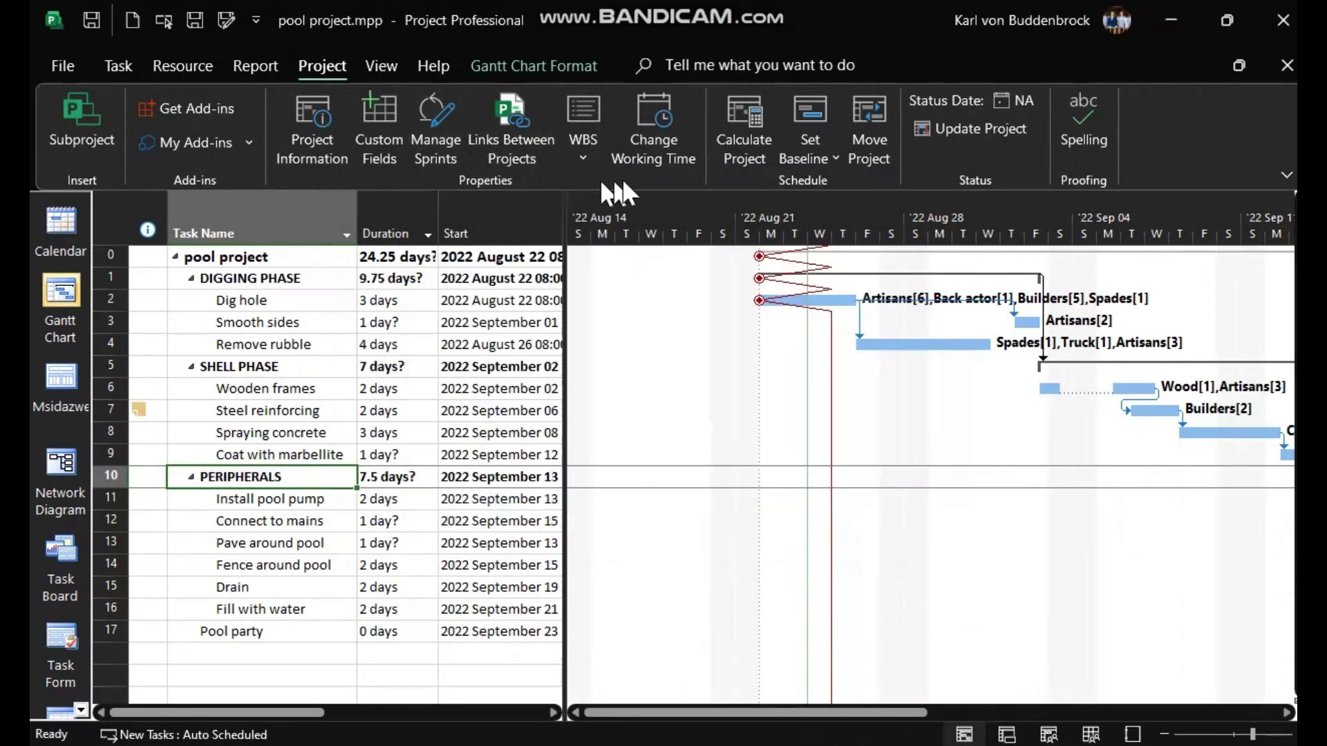
Set the baseline for the pool project, overwriting the previously saved baseline
click(816, 151)
click(821, 185)
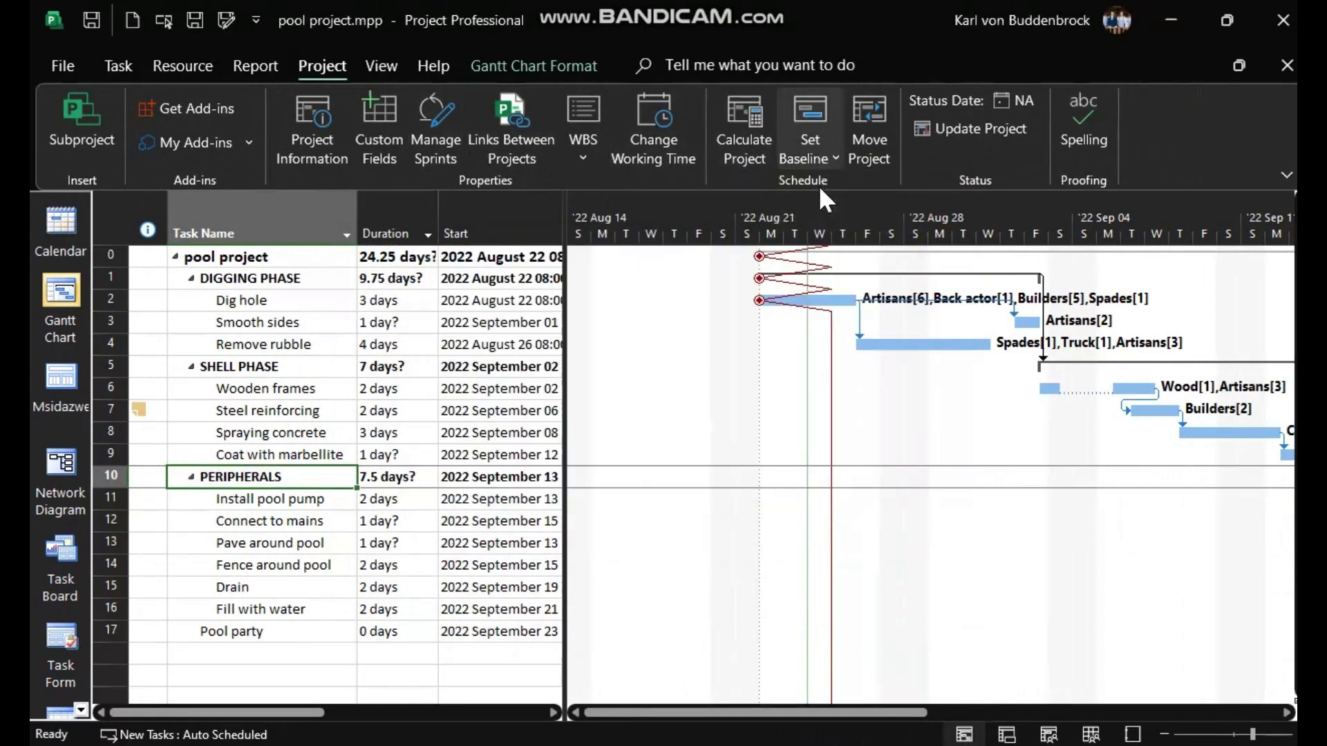
click(705, 521)
click(635, 440)
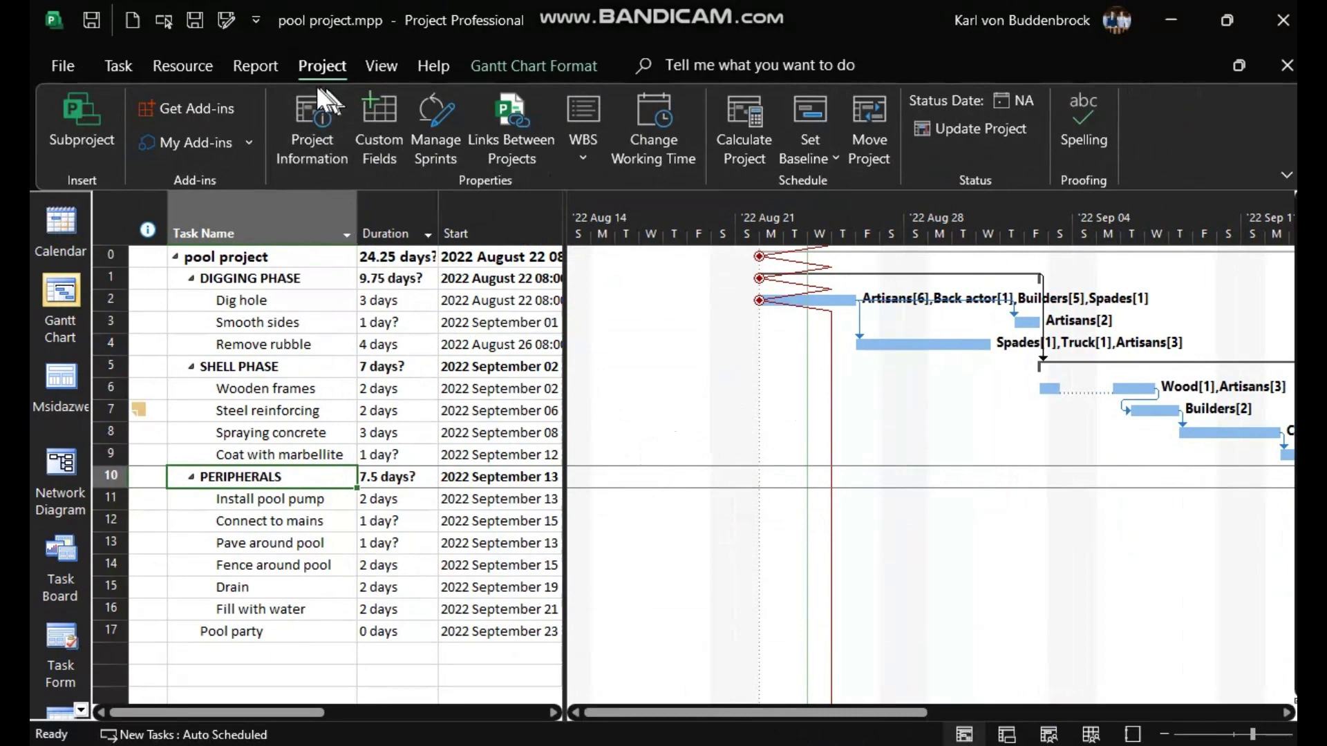
Open the definition of the Cost Analysis task table for editing
click(368, 76)
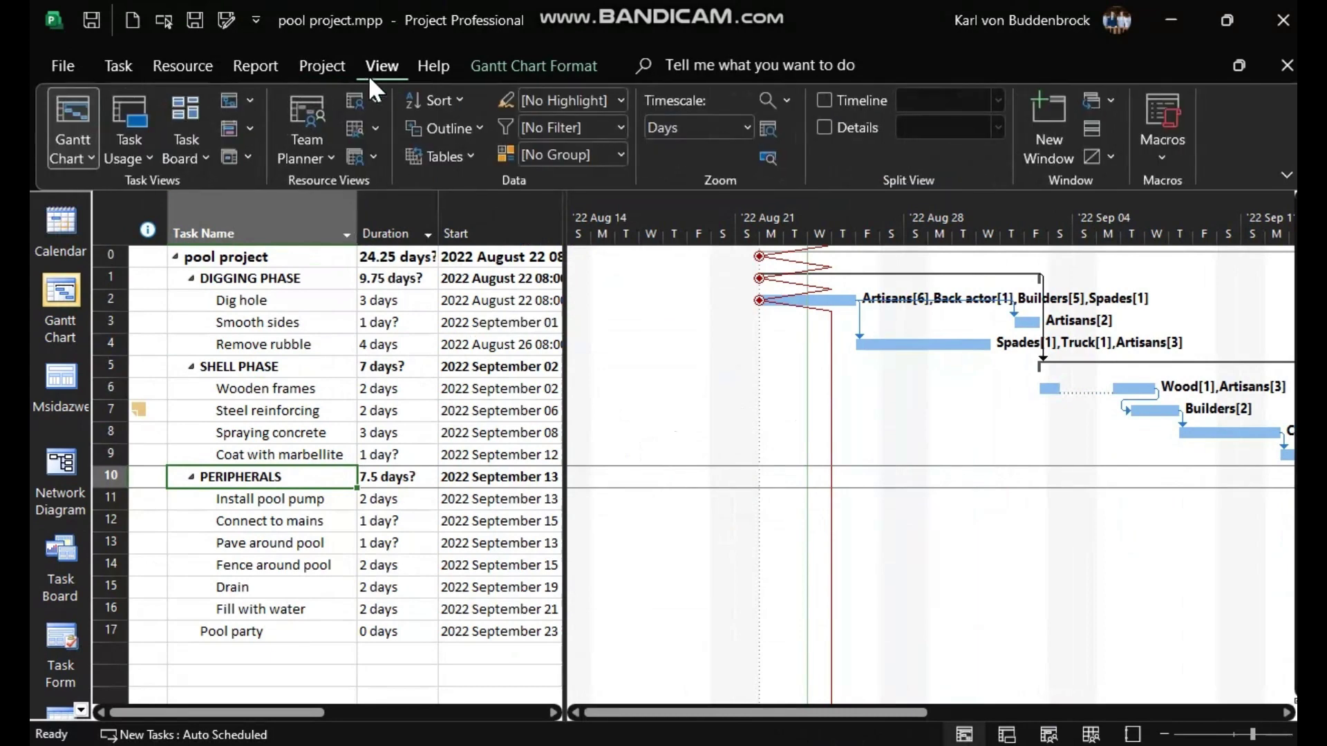
click(454, 153)
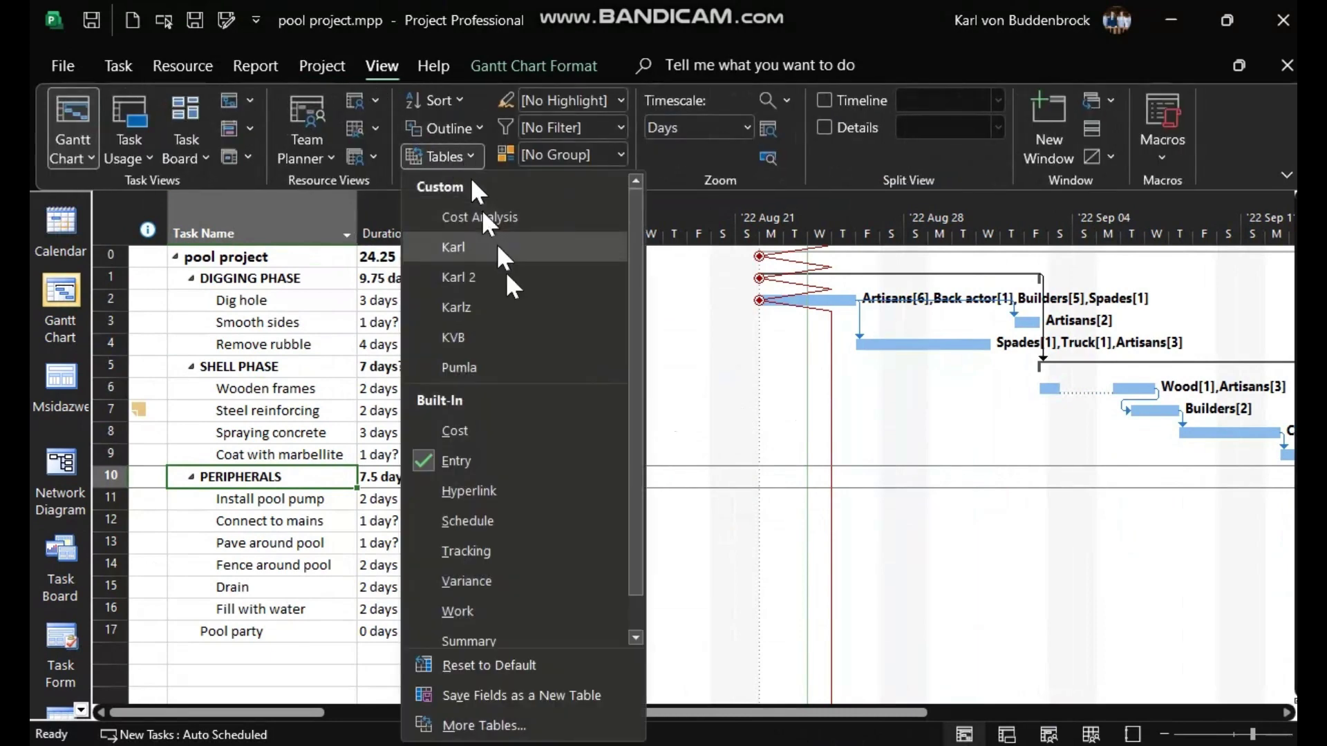
click(484, 725)
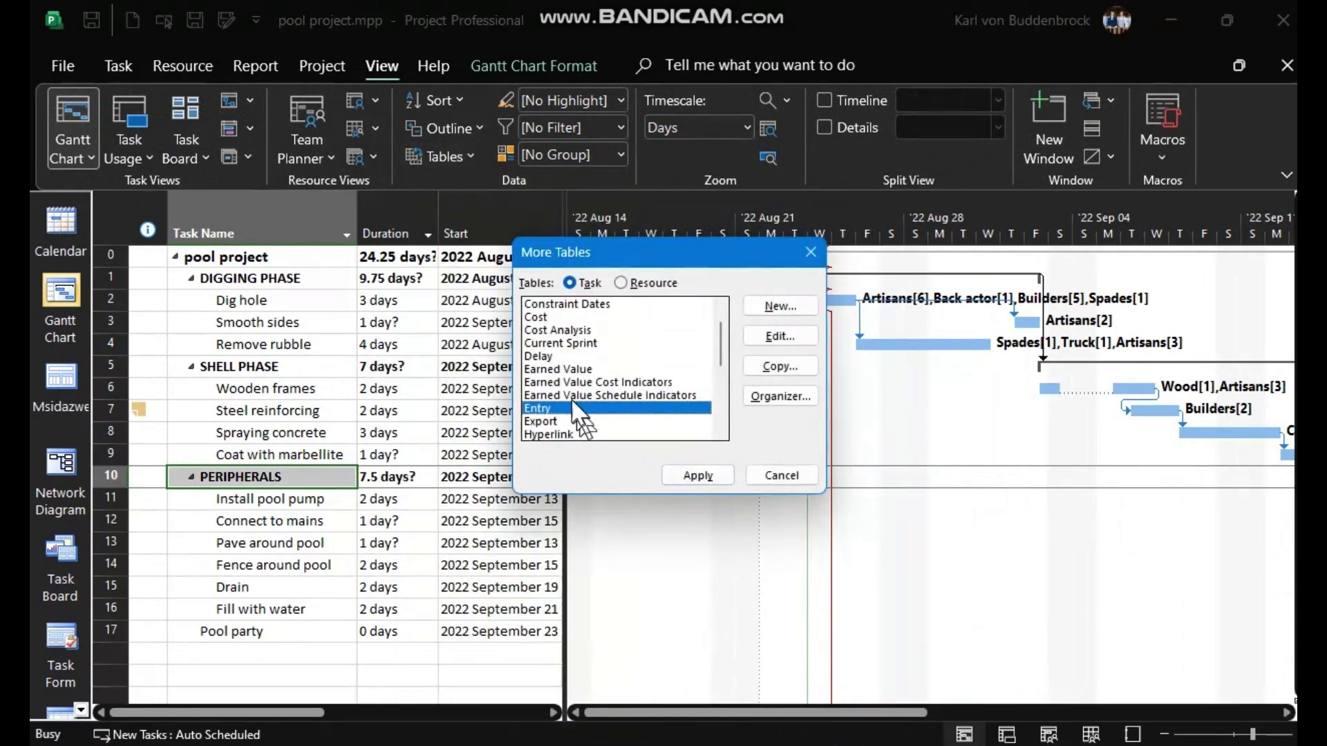
click(545, 330)
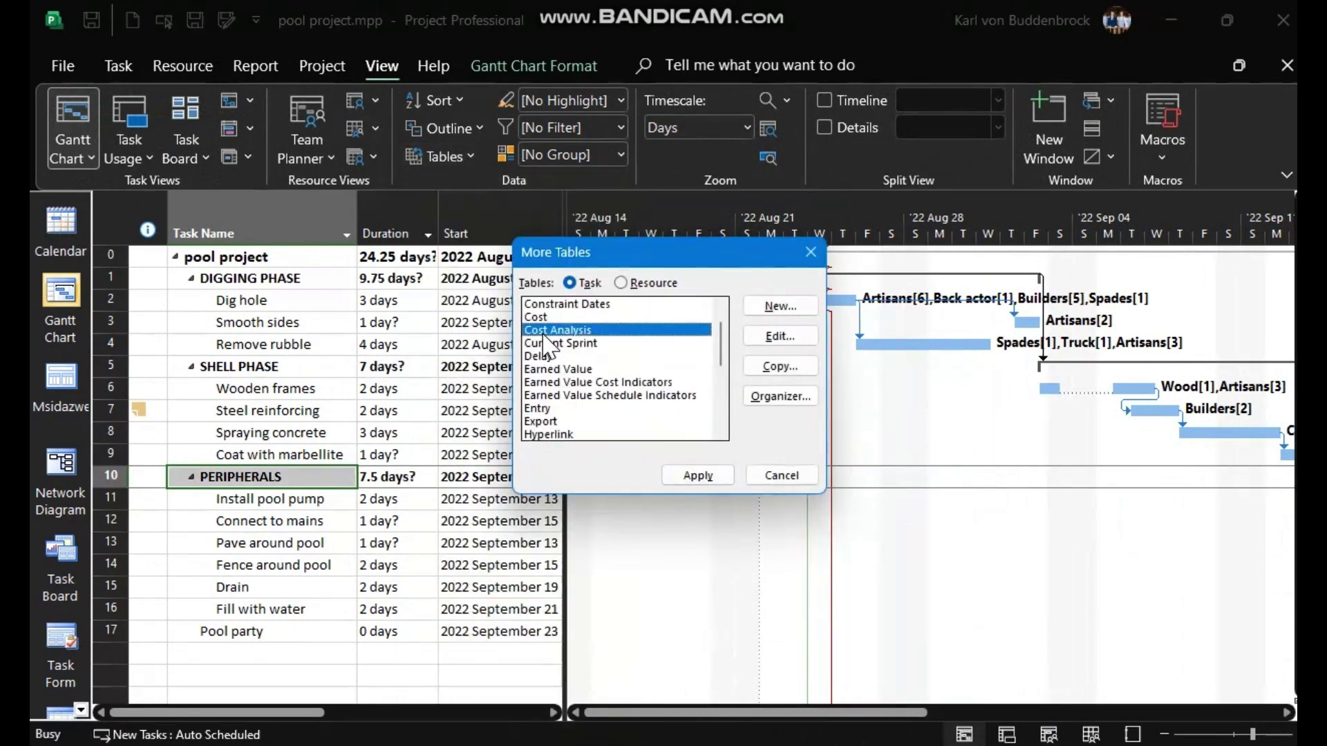
click(767, 336)
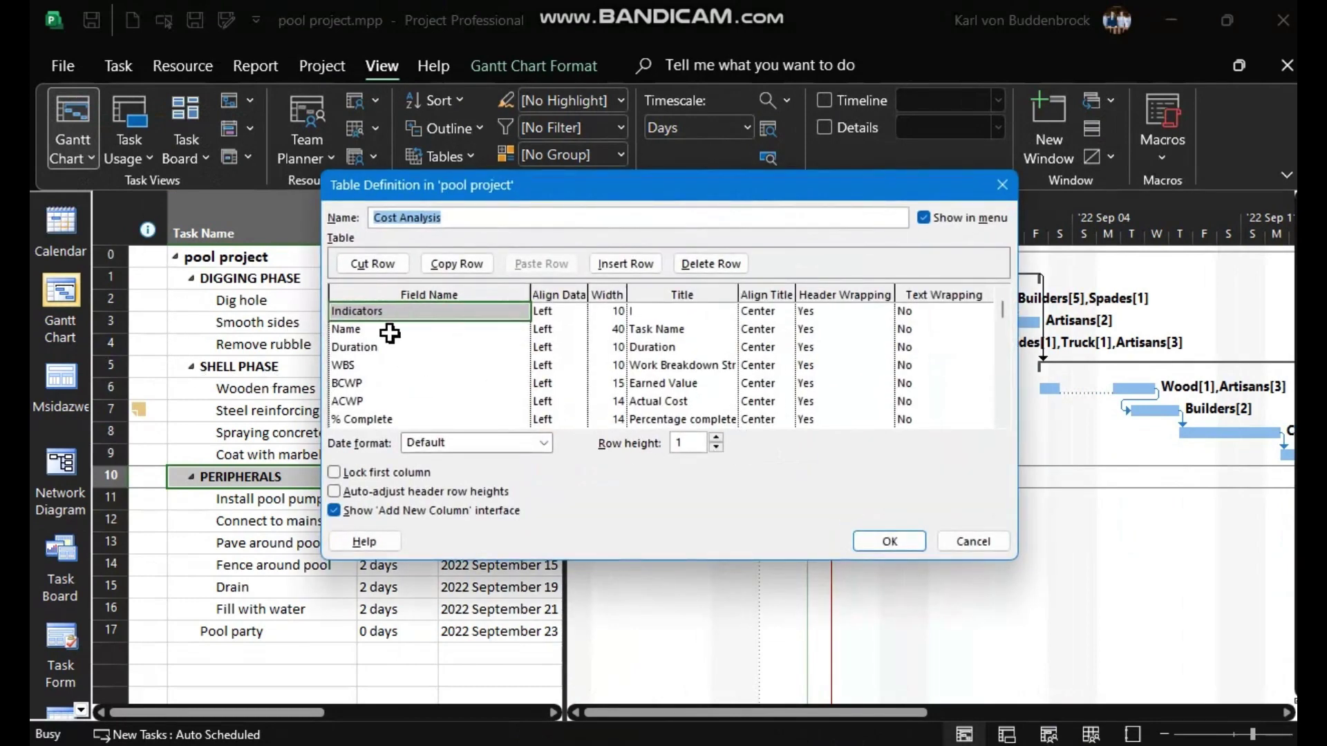
Move the WBS field so that it sits between Indicators and Name in the Cost Analysis table definition
click(390, 332)
click(408, 347)
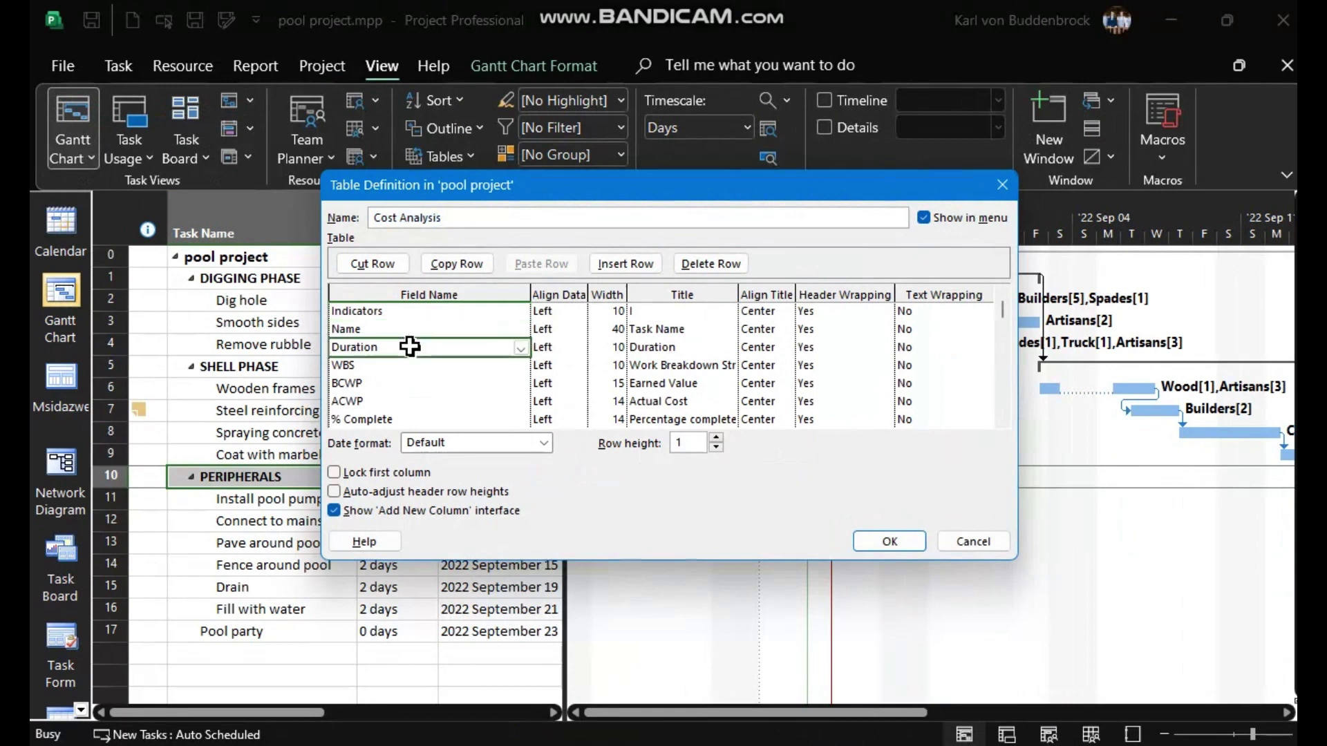
click(396, 367)
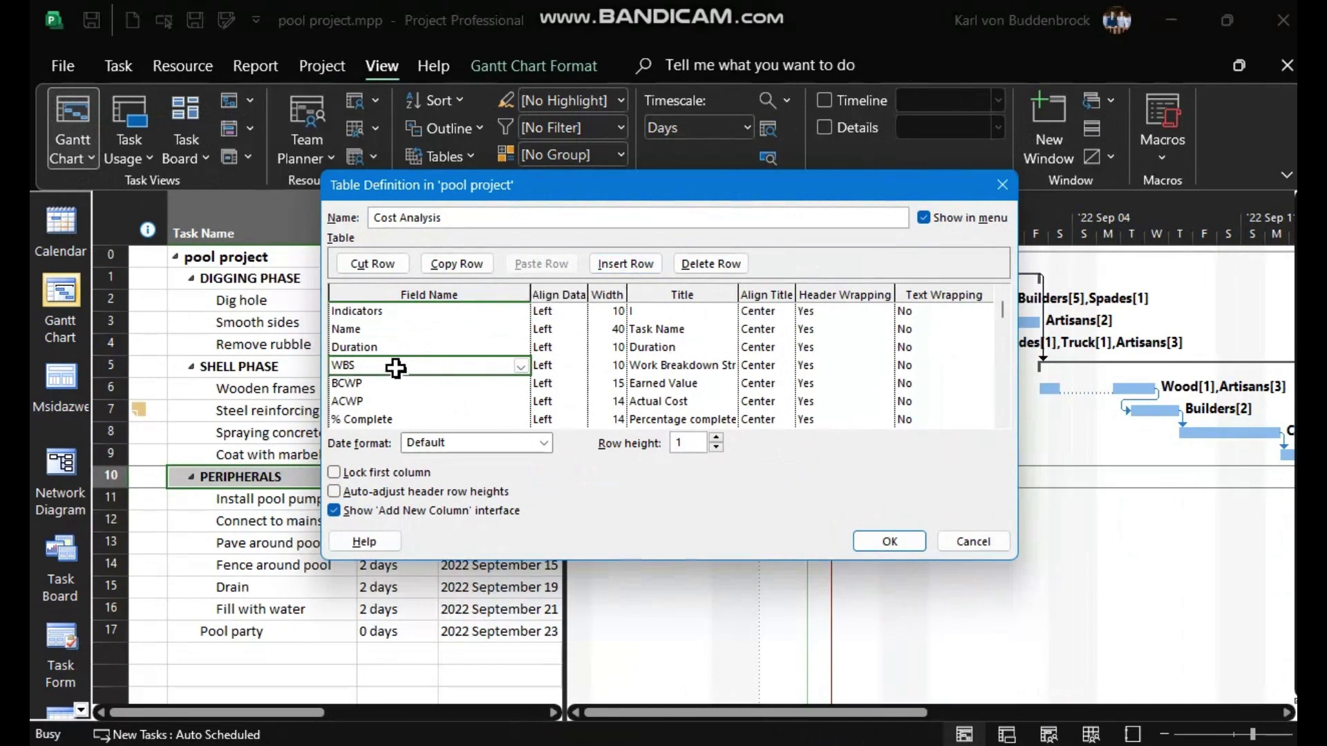
click(373, 263)
click(387, 329)
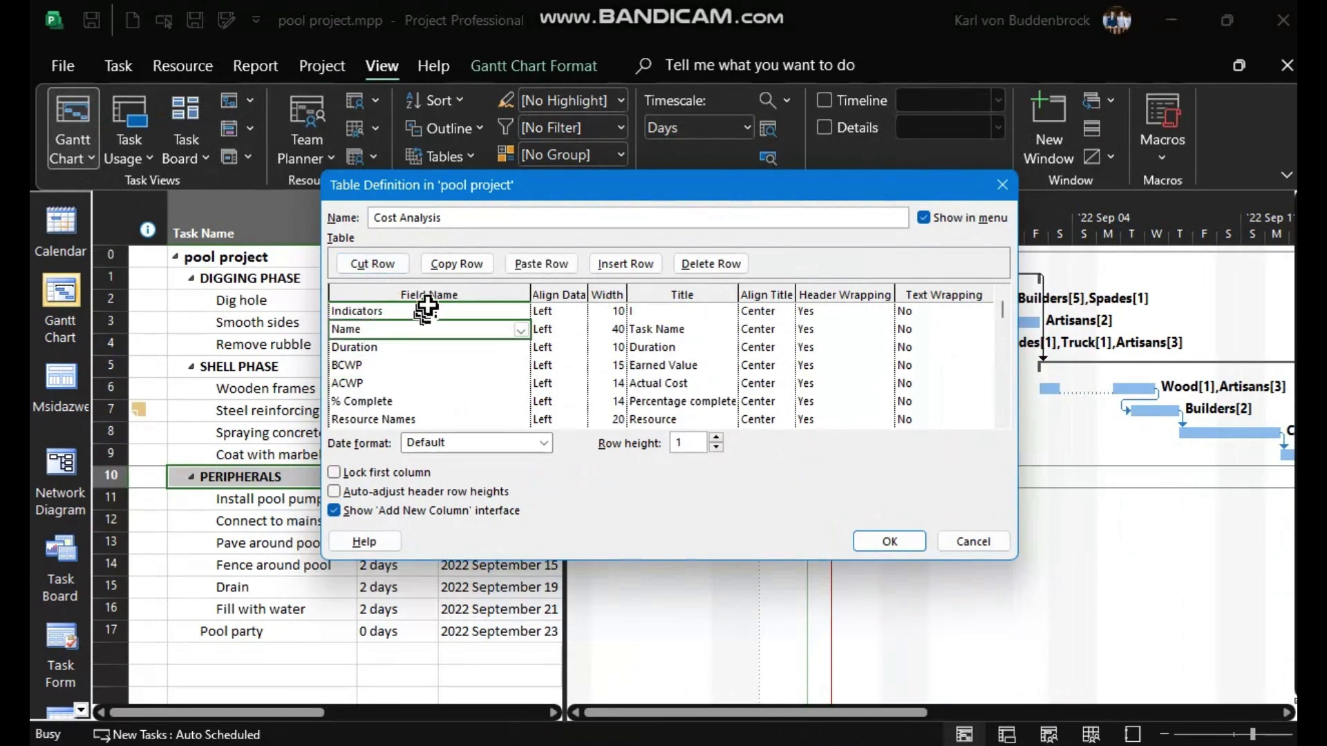
click(546, 266)
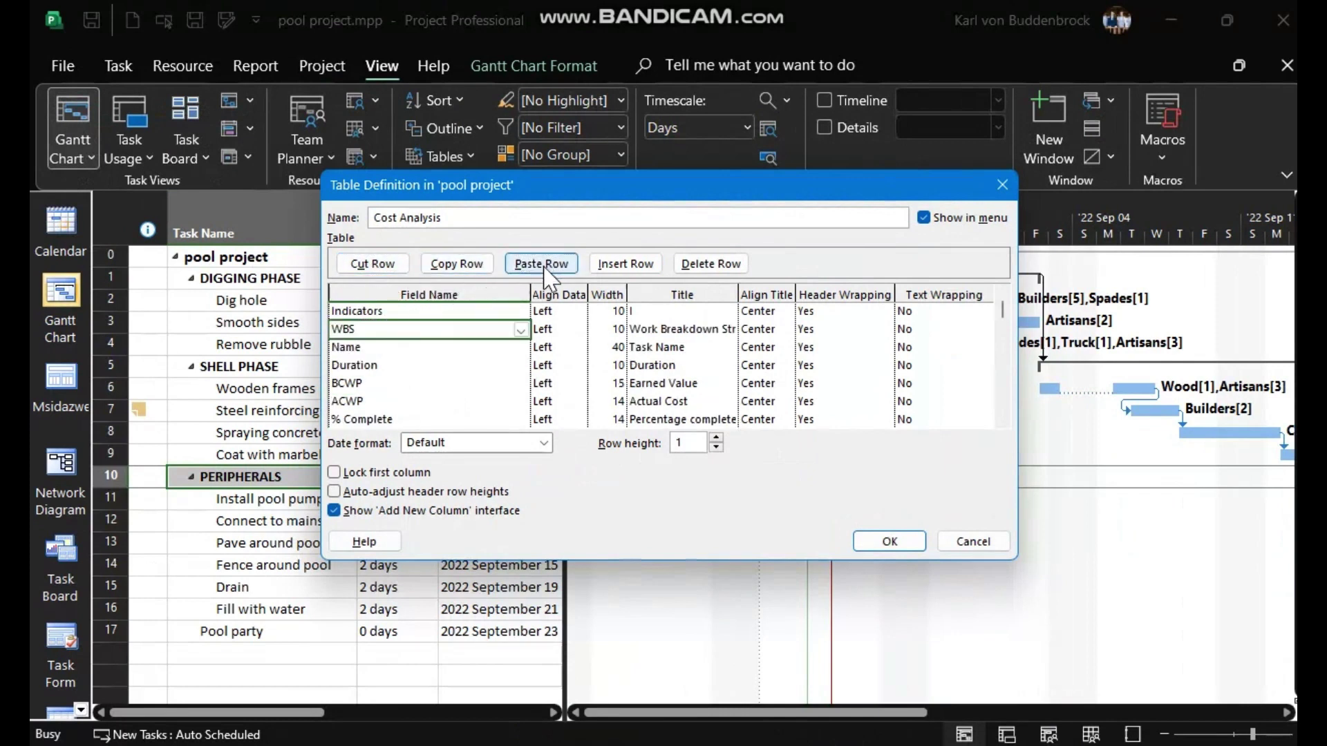
Delete the duplicate, untitled ACWP field below Baseline Cost from the Cost Analysis table definition
click(372, 383)
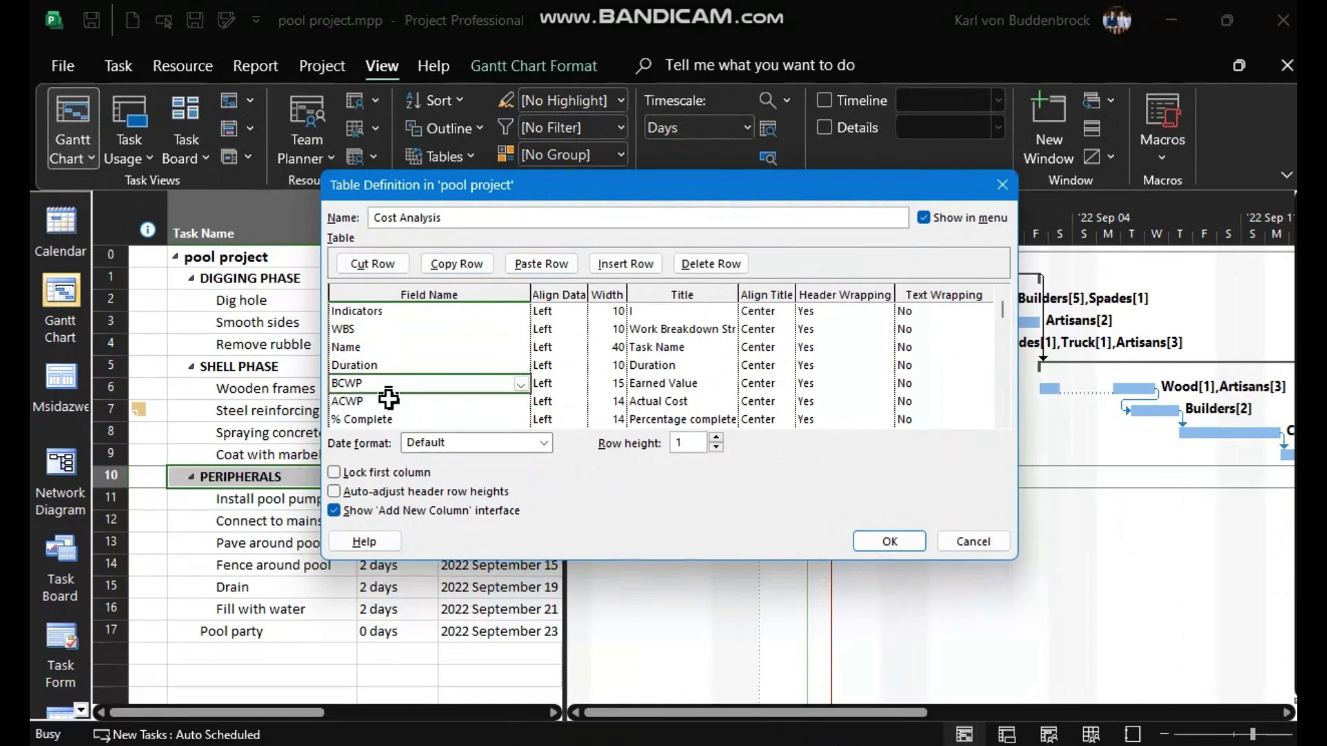
click(356, 403)
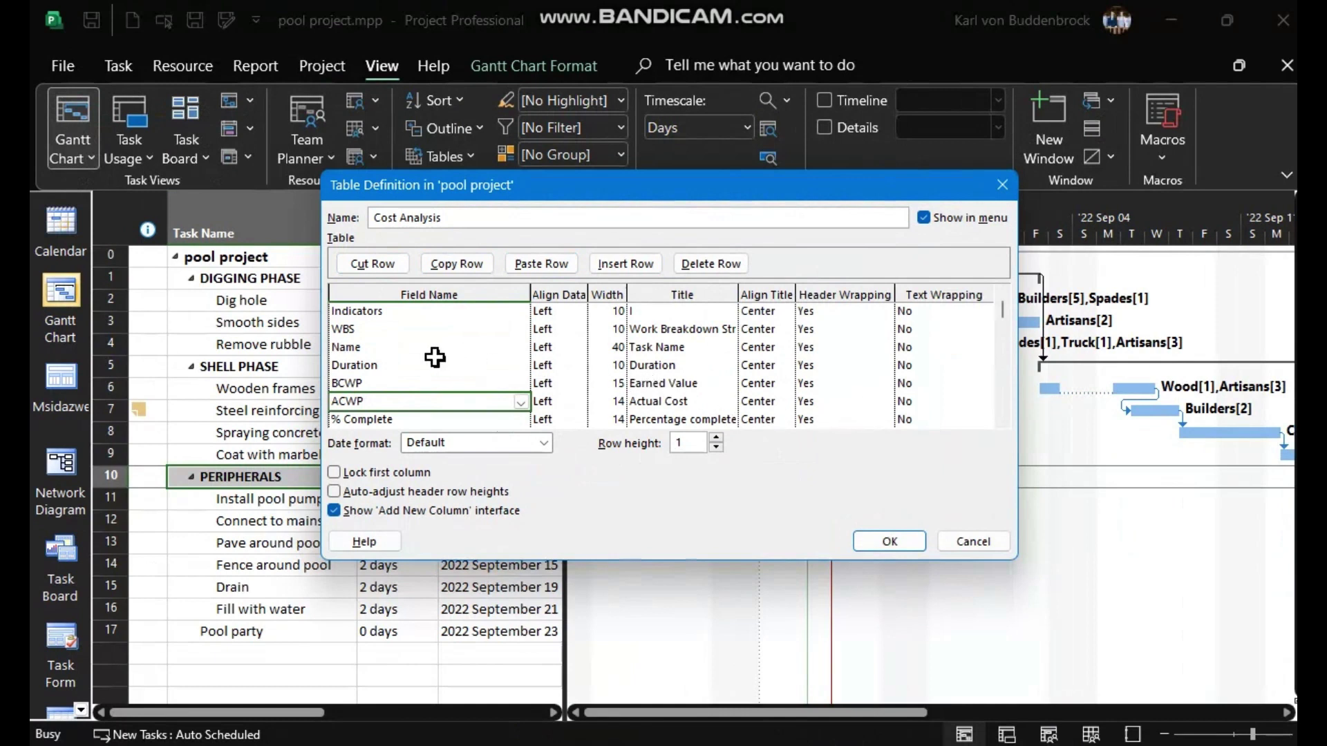
key(Down)
key(Down)
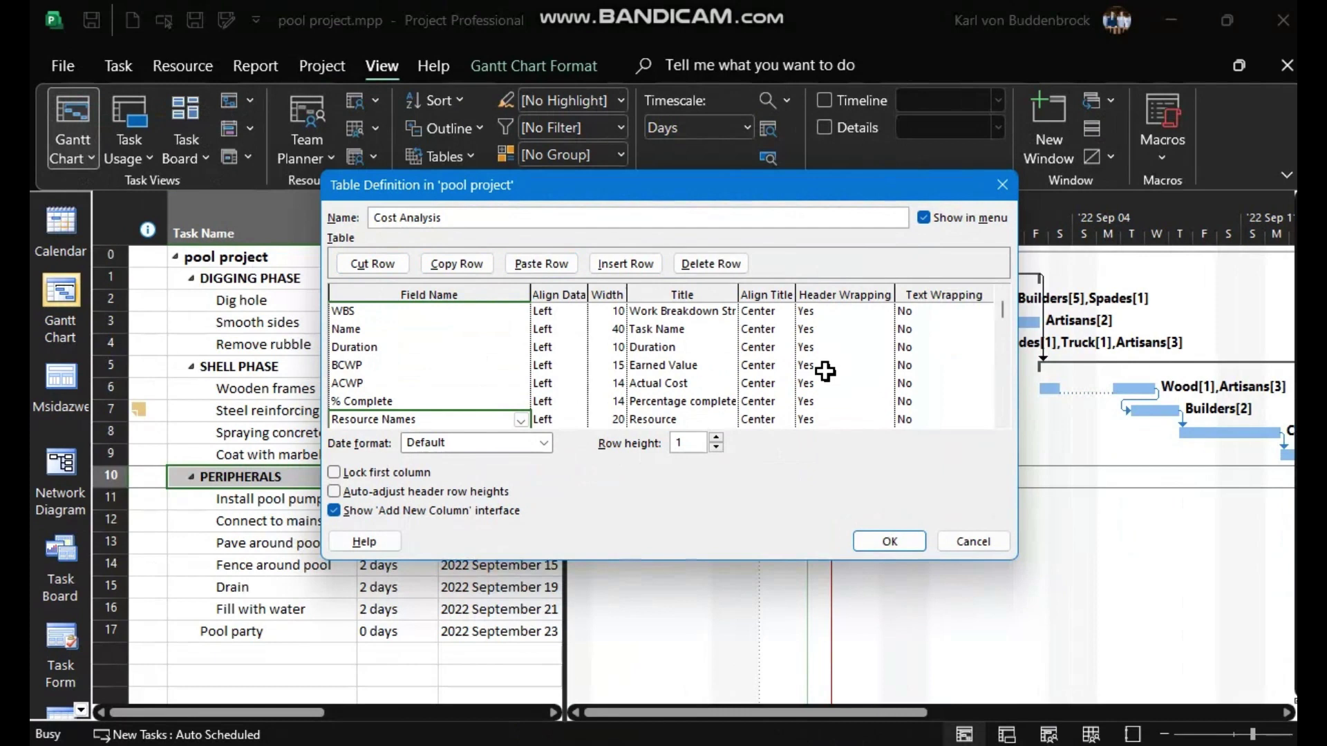
key(Down)
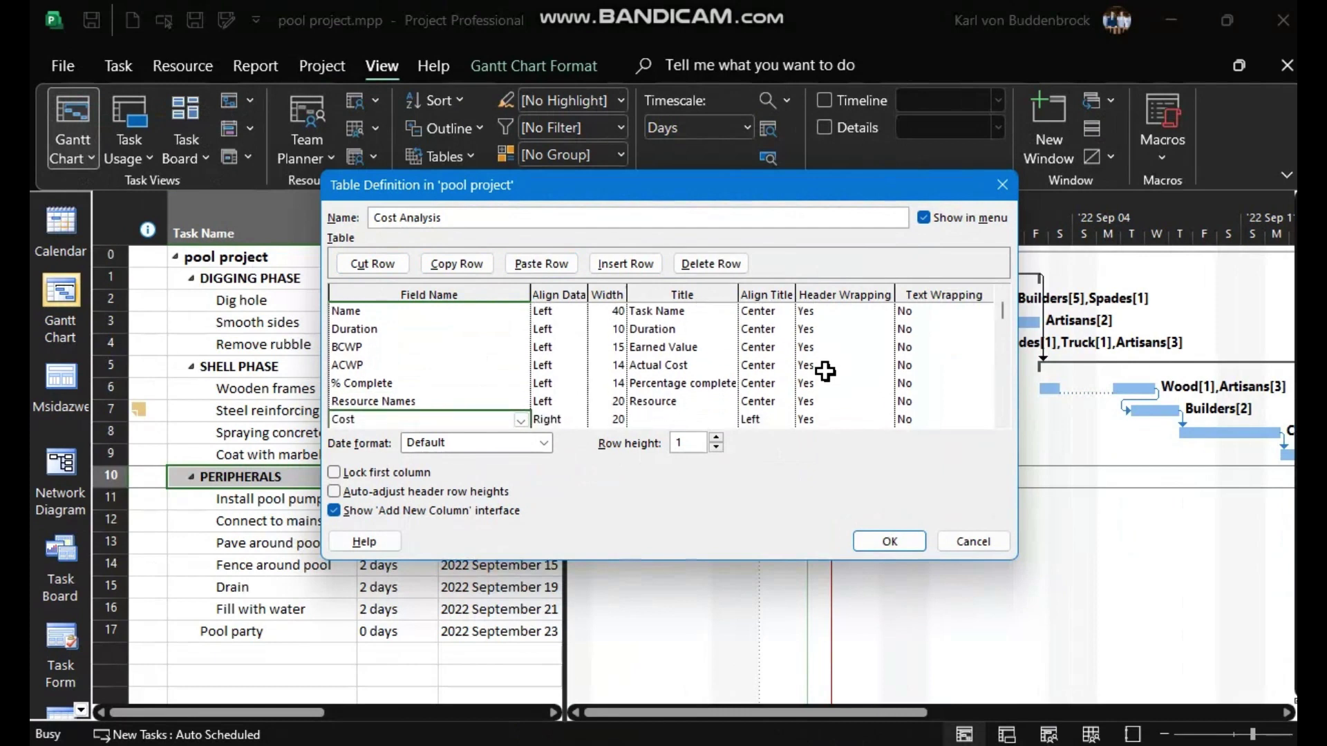
key(Down)
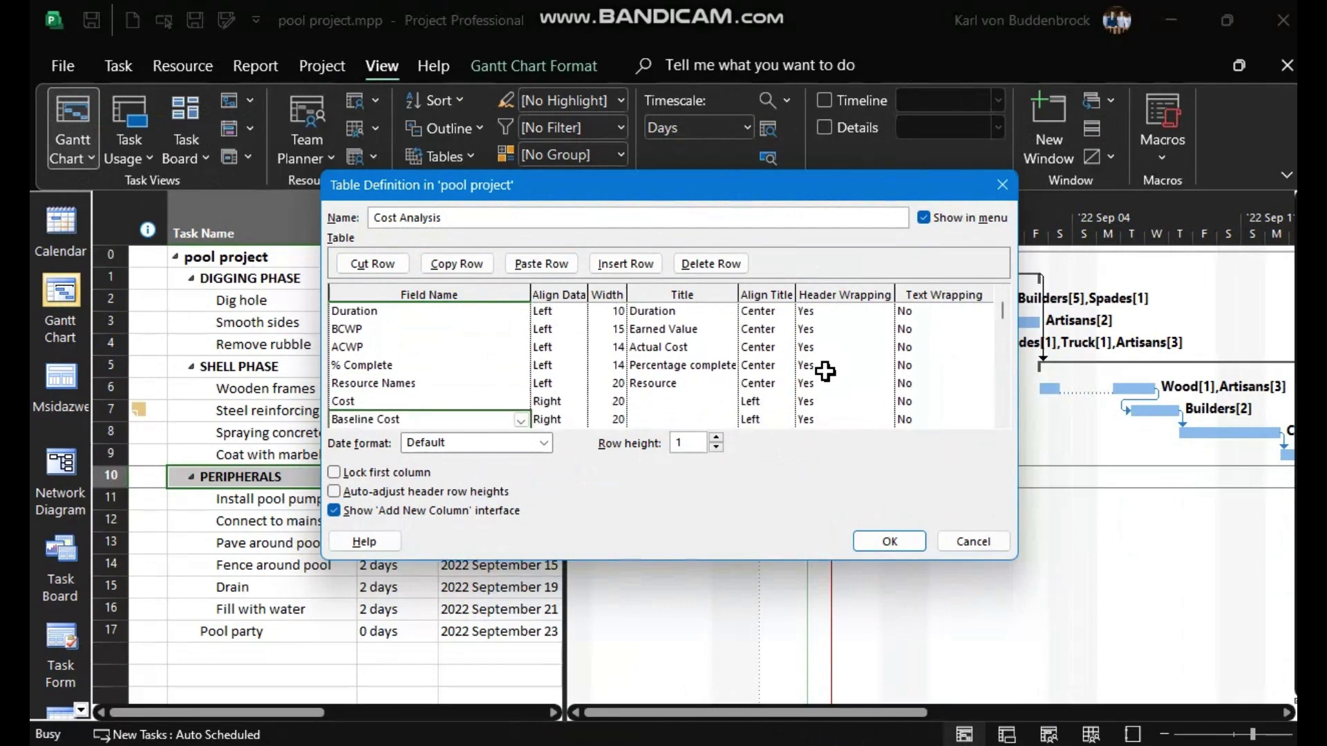
key(Down)
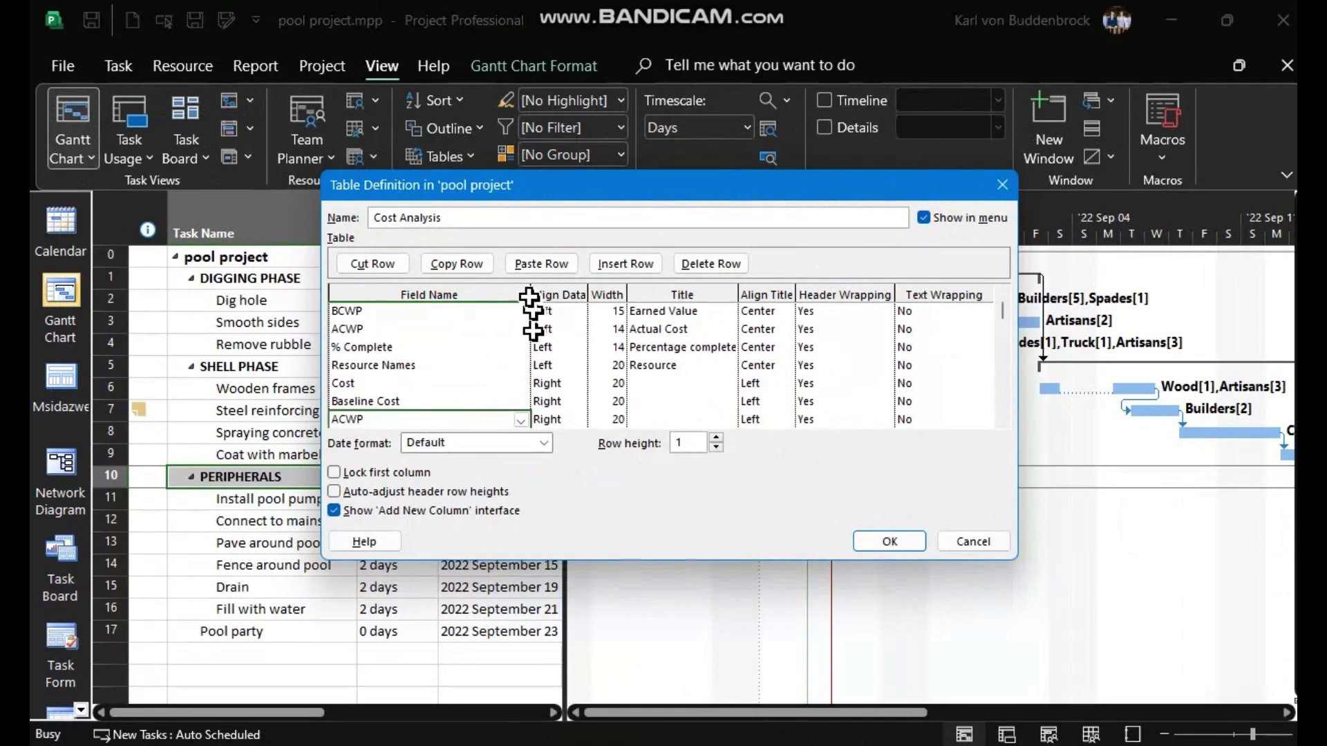
click(726, 265)
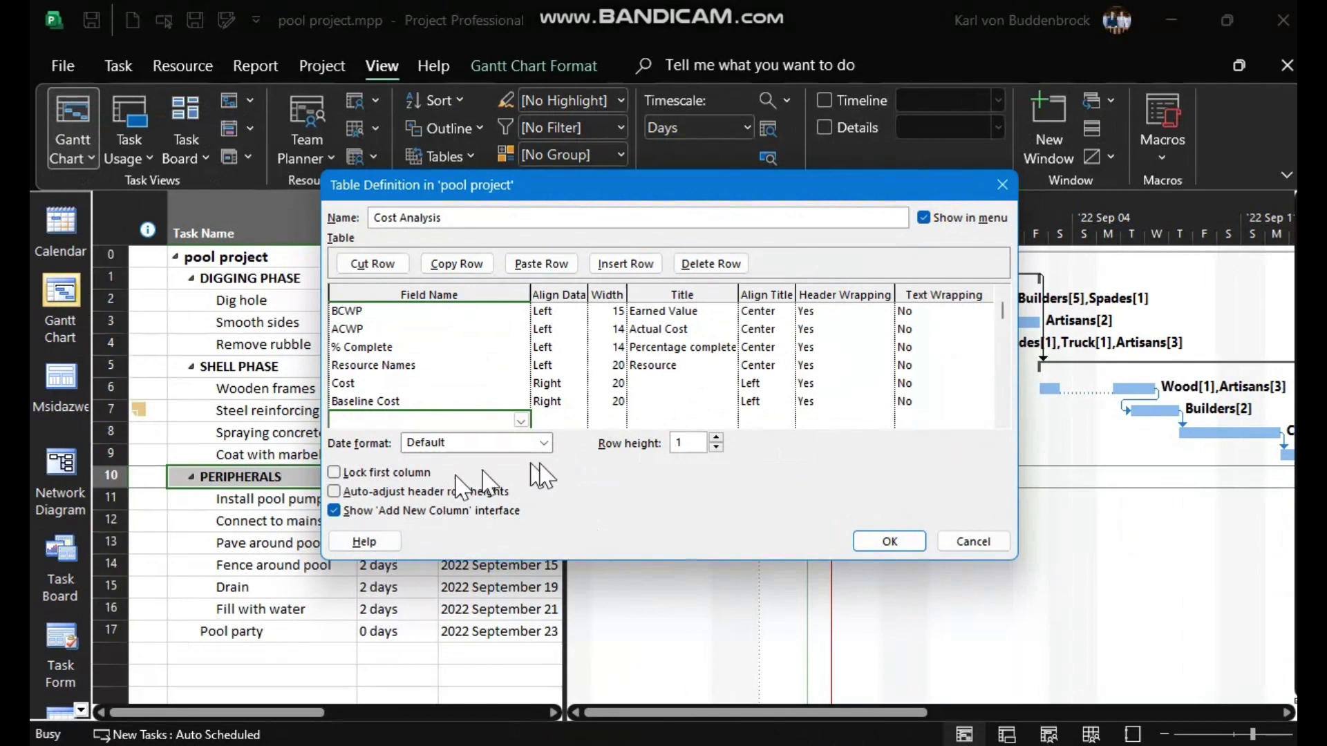
Save and apply the Cost Analysis table, and widen the table area to show its columns through Baseline Cost
click(873, 549)
click(699, 476)
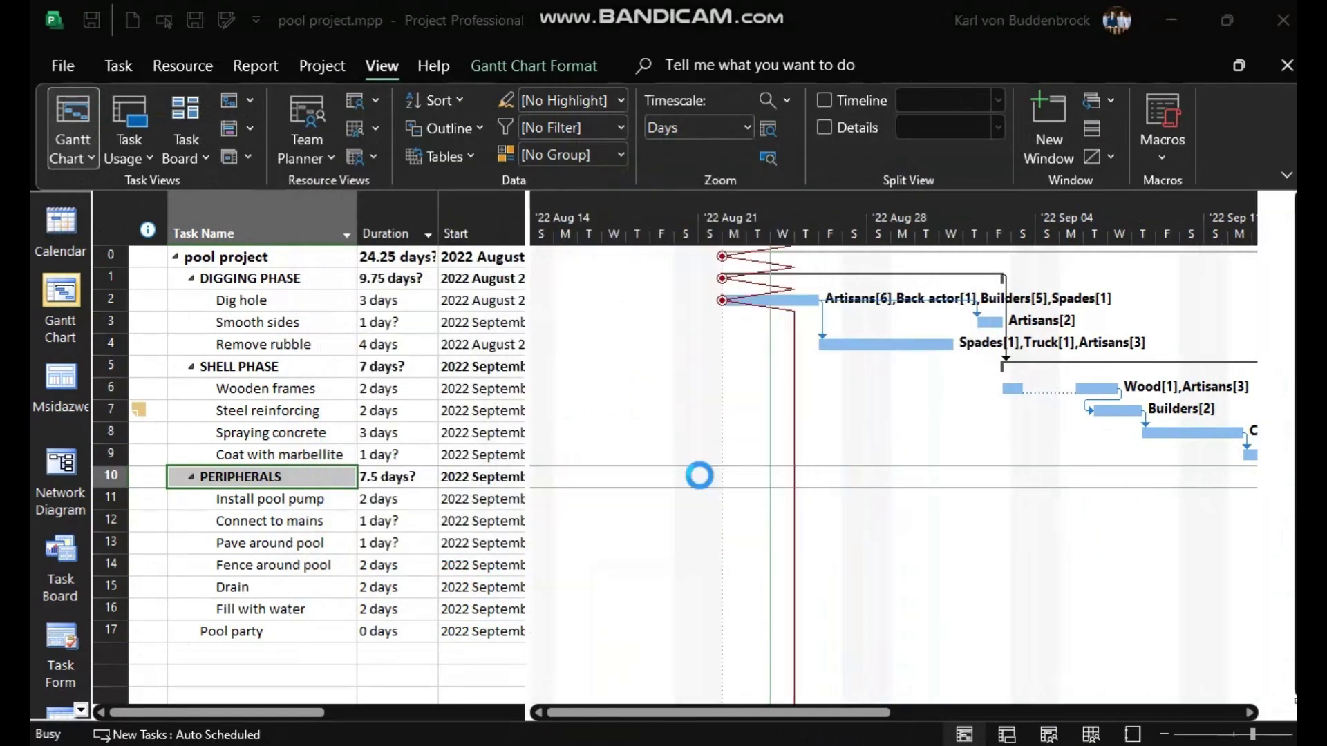
drag(525, 380, 1129, 368)
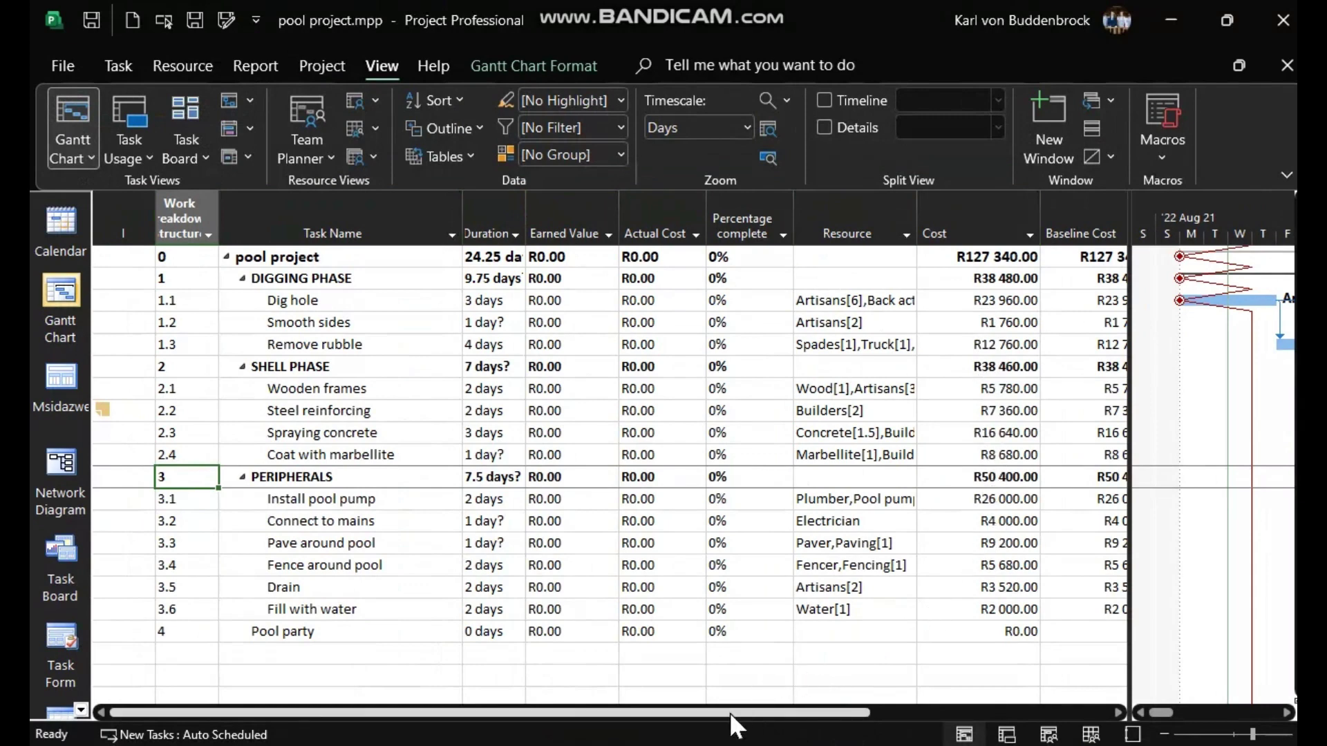
drag(781, 719, 919, 713)
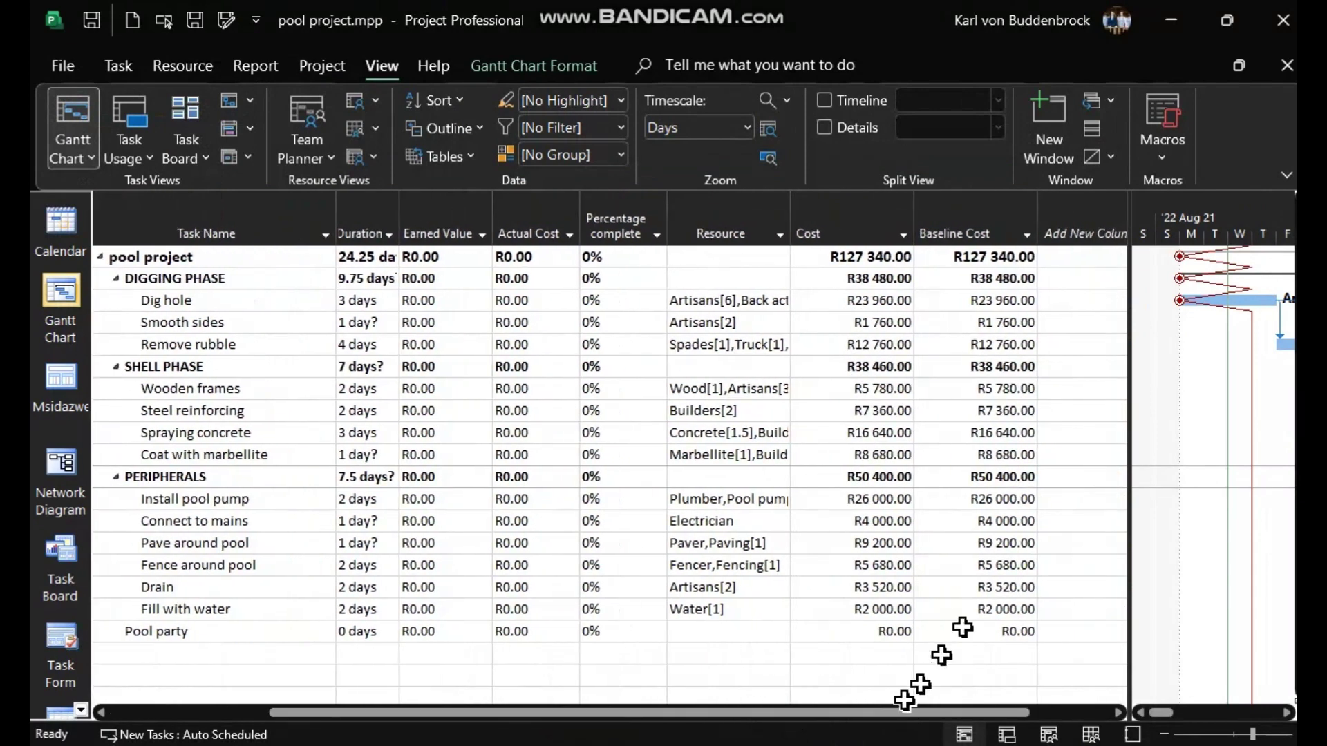
Set the percentage complete of the Dig hole task to 50% after comparing its cost with its baseline cost
click(169, 300)
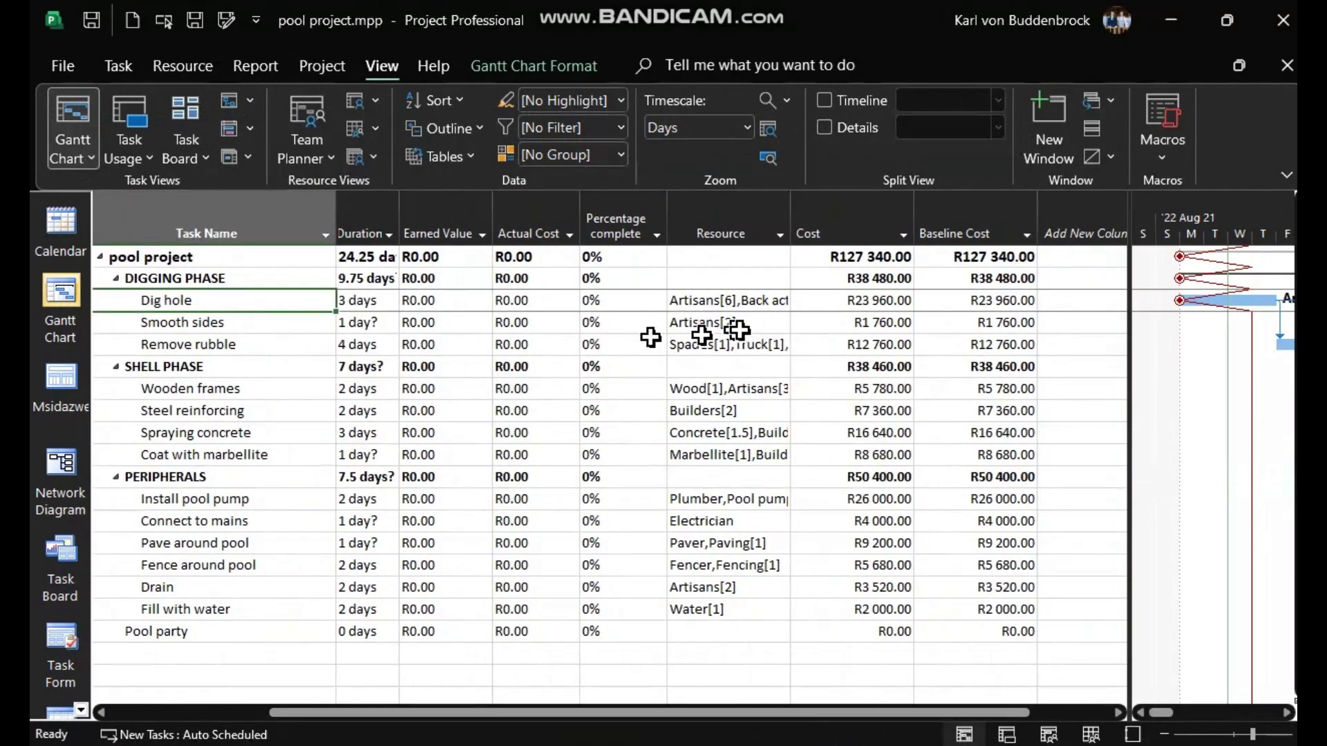
click(838, 300)
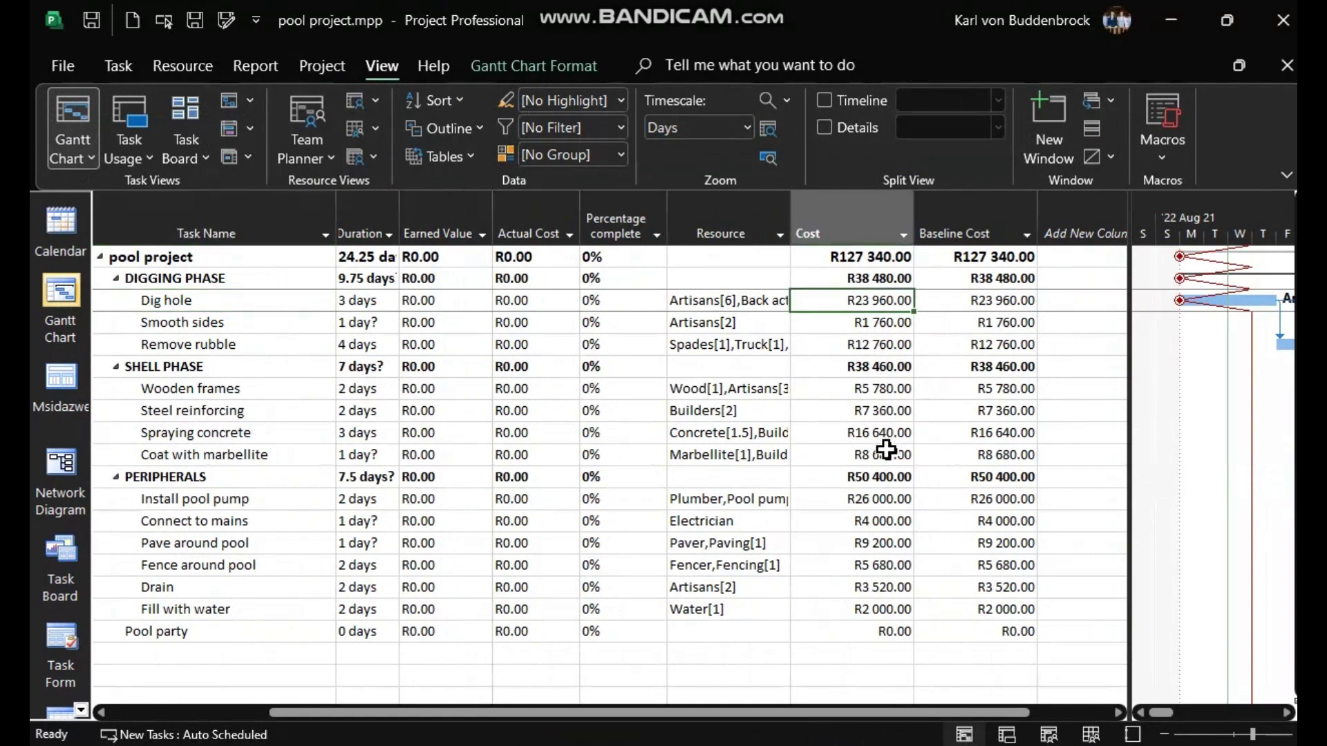
click(1002, 304)
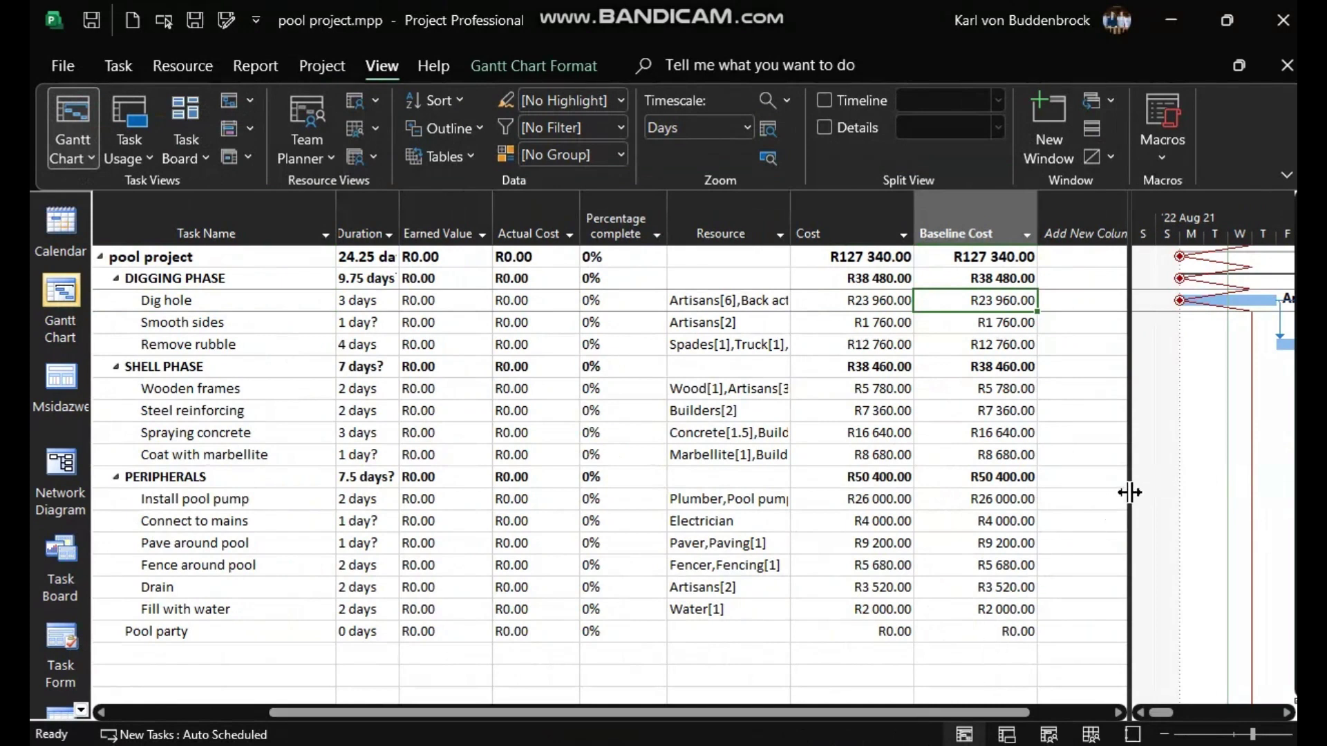
click(592, 300)
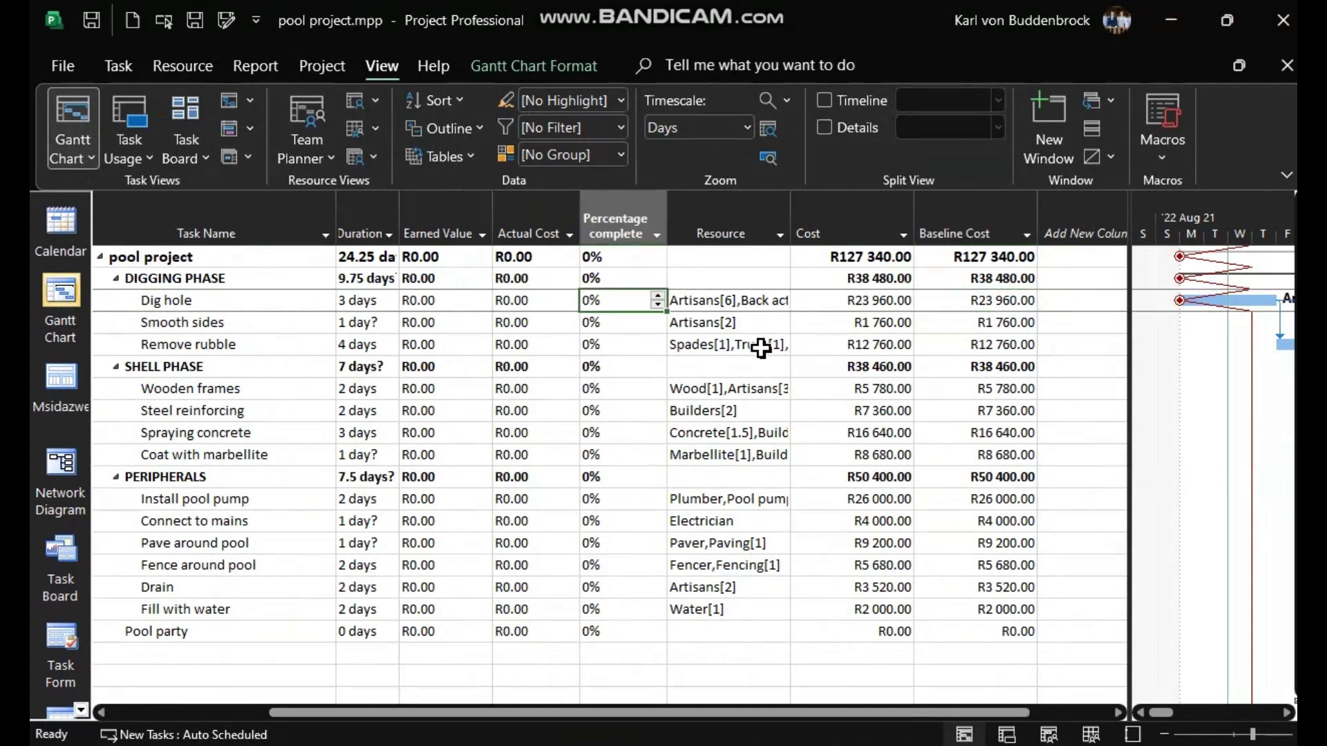
text(50)
key(Return)
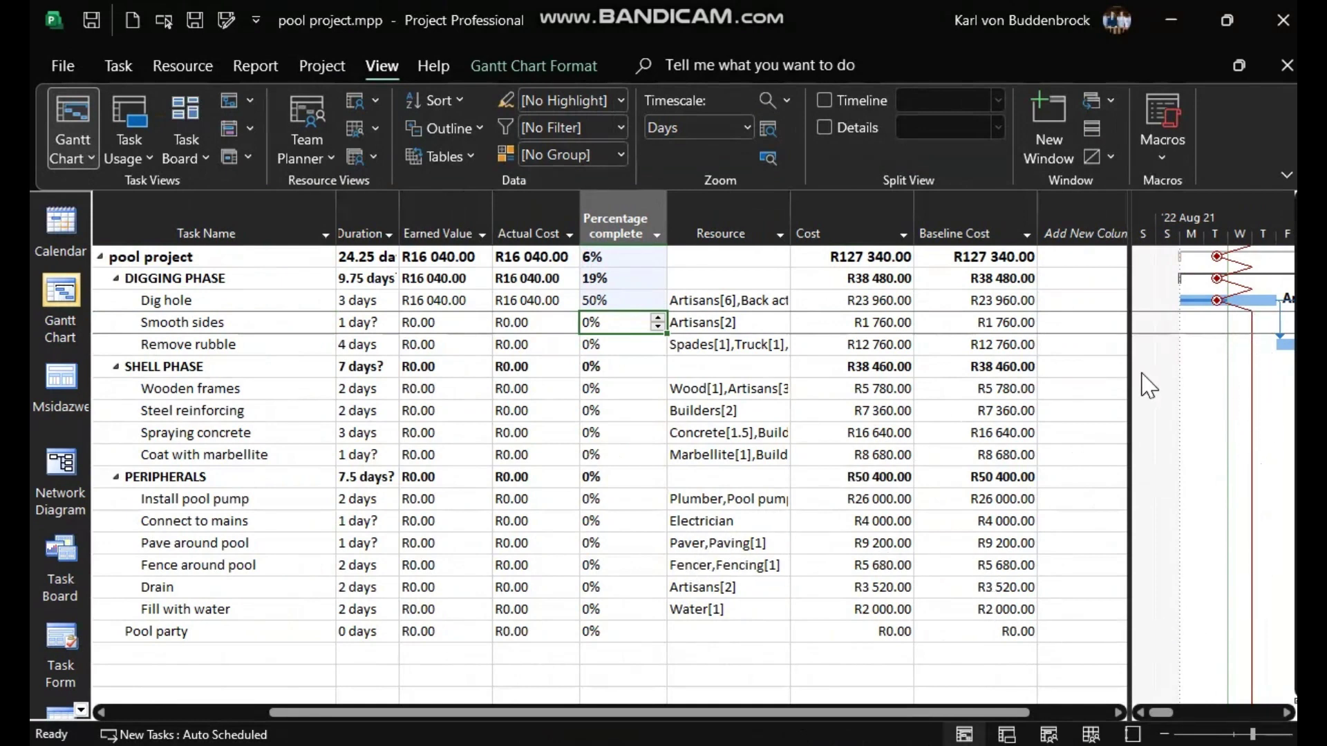
Set the cost of the Dig hole task to 40000 and check its earned value
click(892, 300)
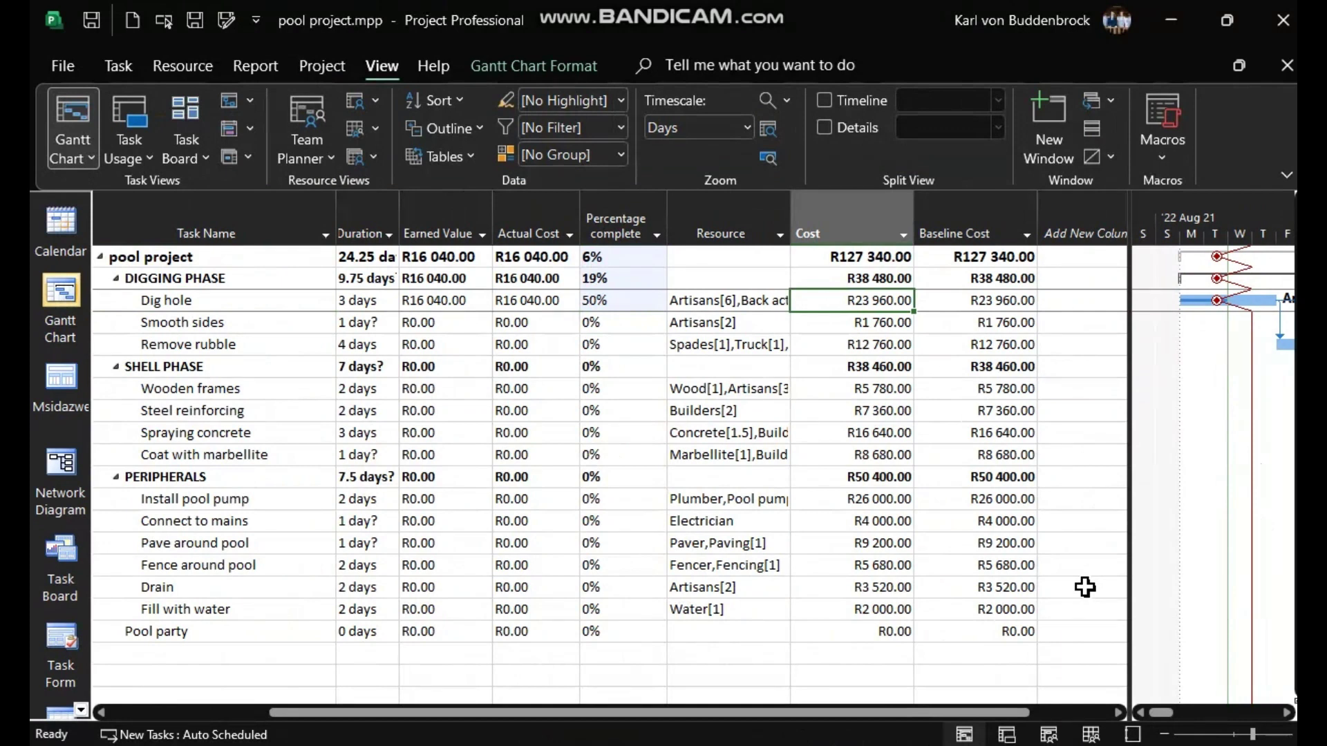
text(40000)
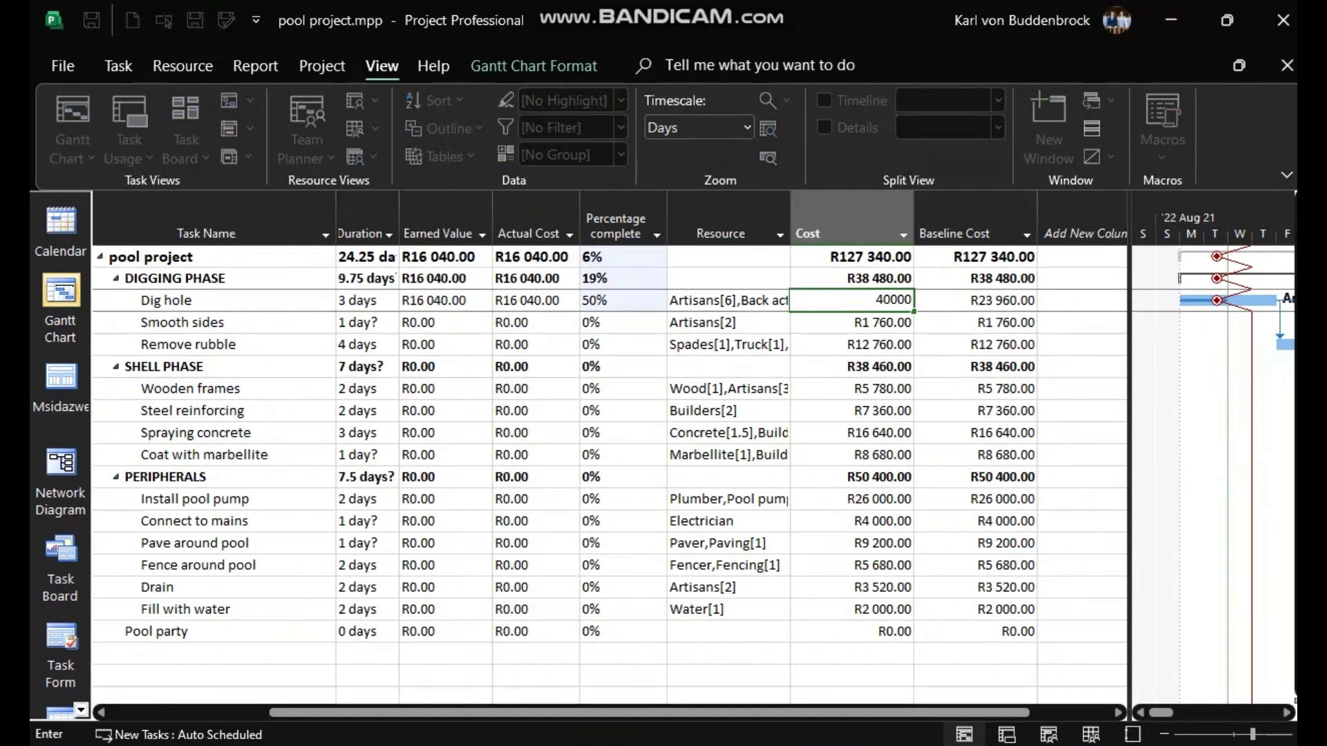
key(Return)
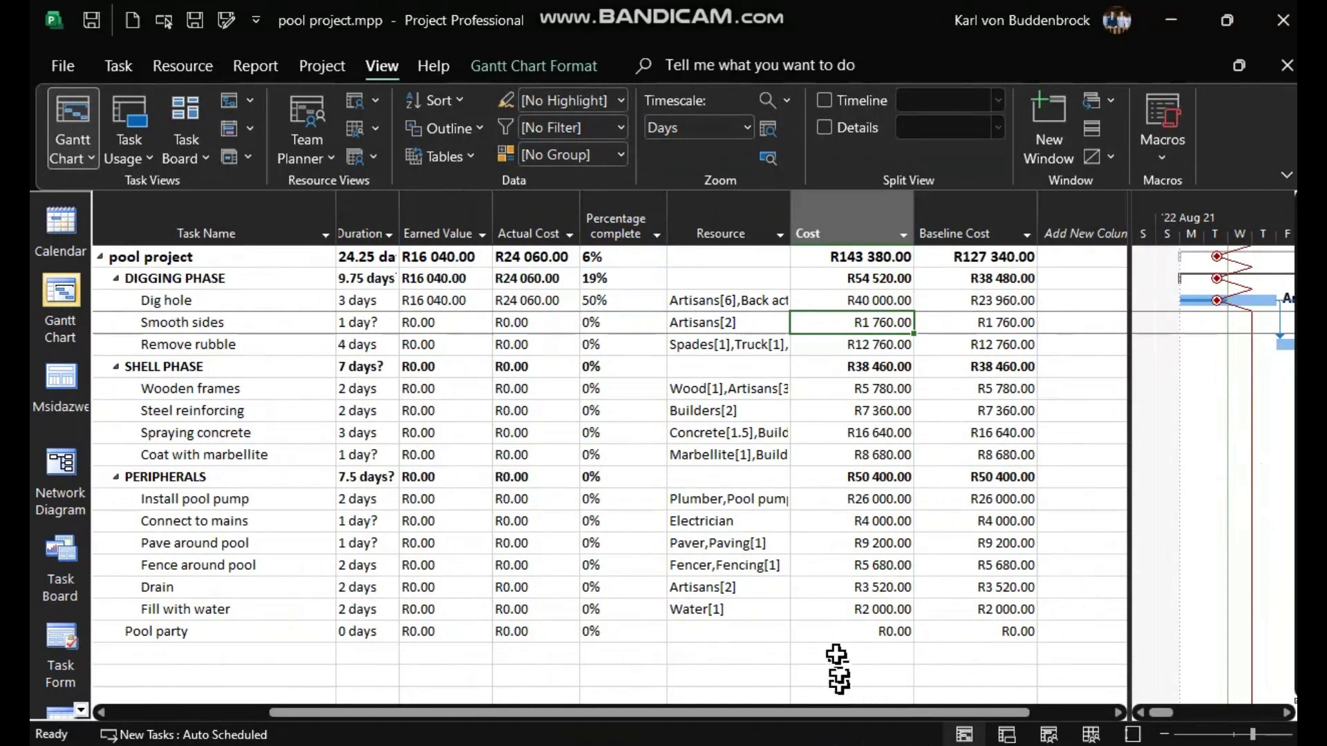
click(431, 297)
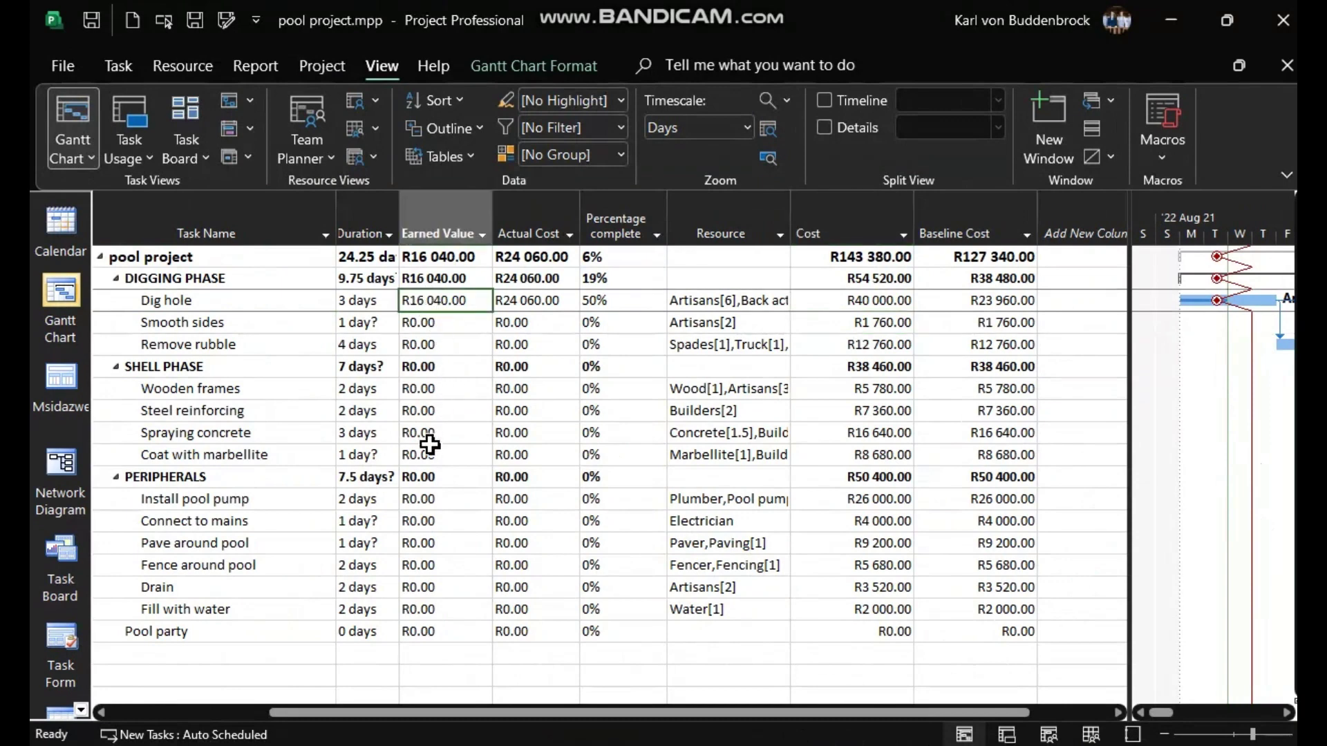
Undo and reapply the Dig hole cost change to compare its effect on the task's earned value and actual cost
click(119, 66)
click(64, 94)
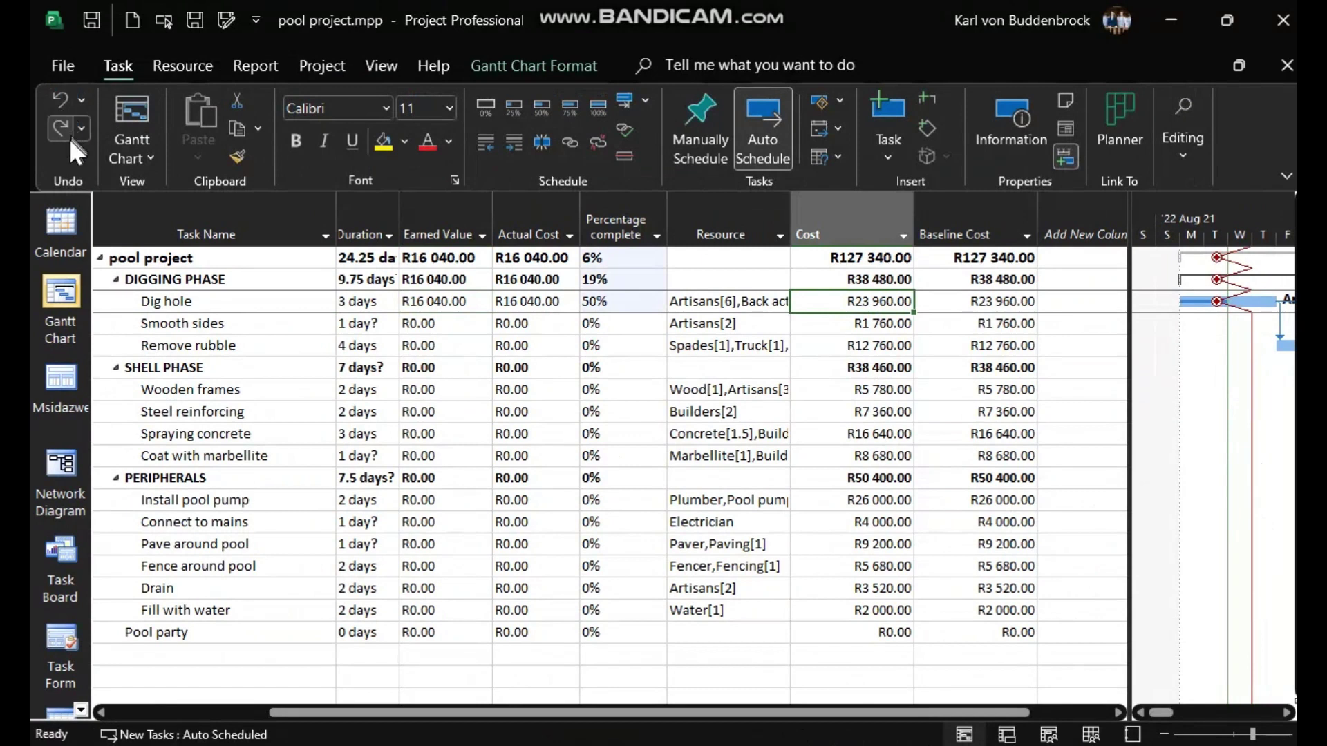
click(58, 128)
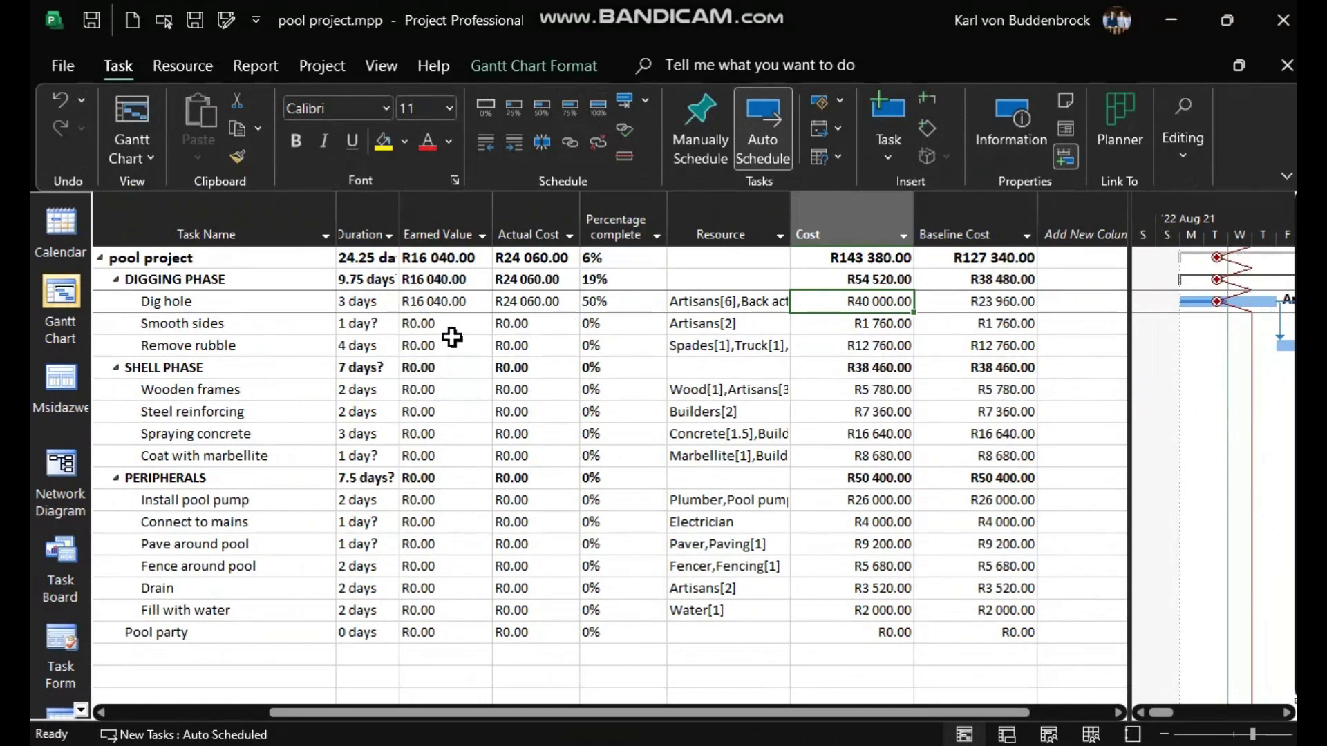
click(530, 301)
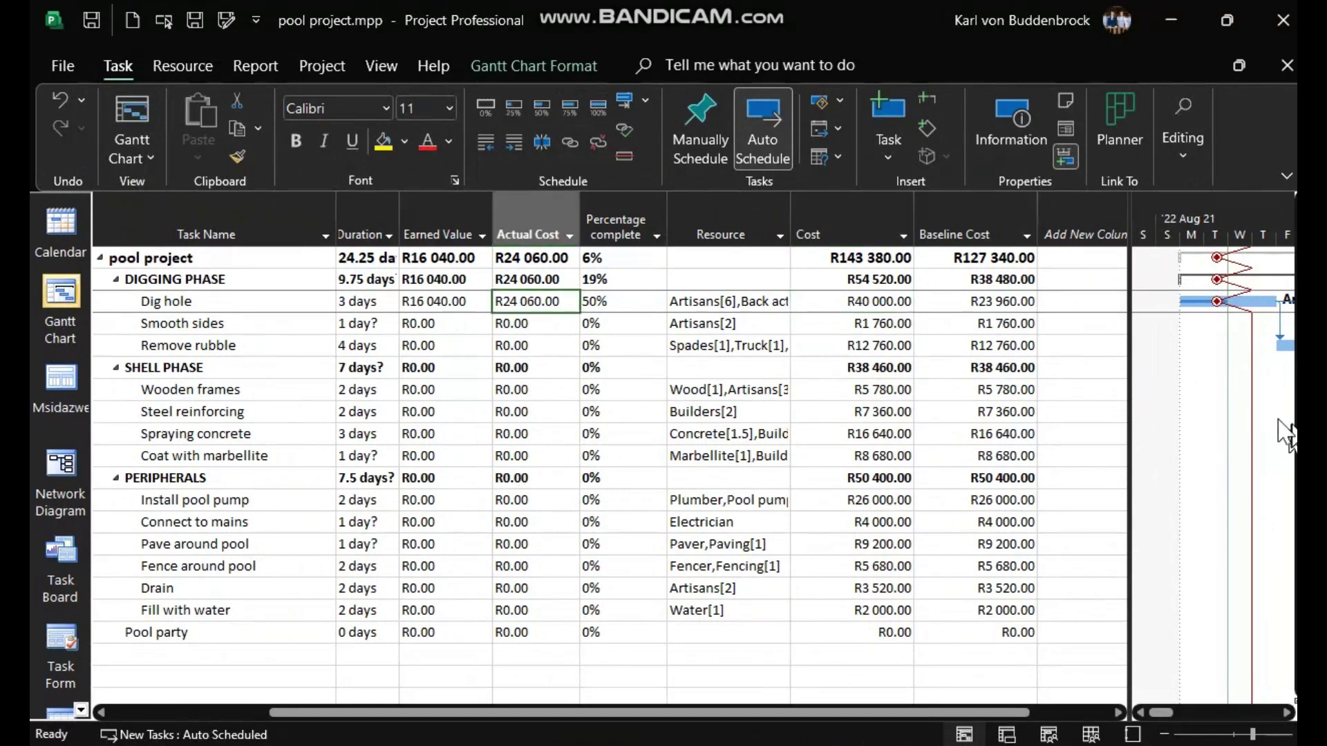
Generate the Earned Value Over Time visual report in Excel with usage data at the Days level
drag(1129, 445, 694, 572)
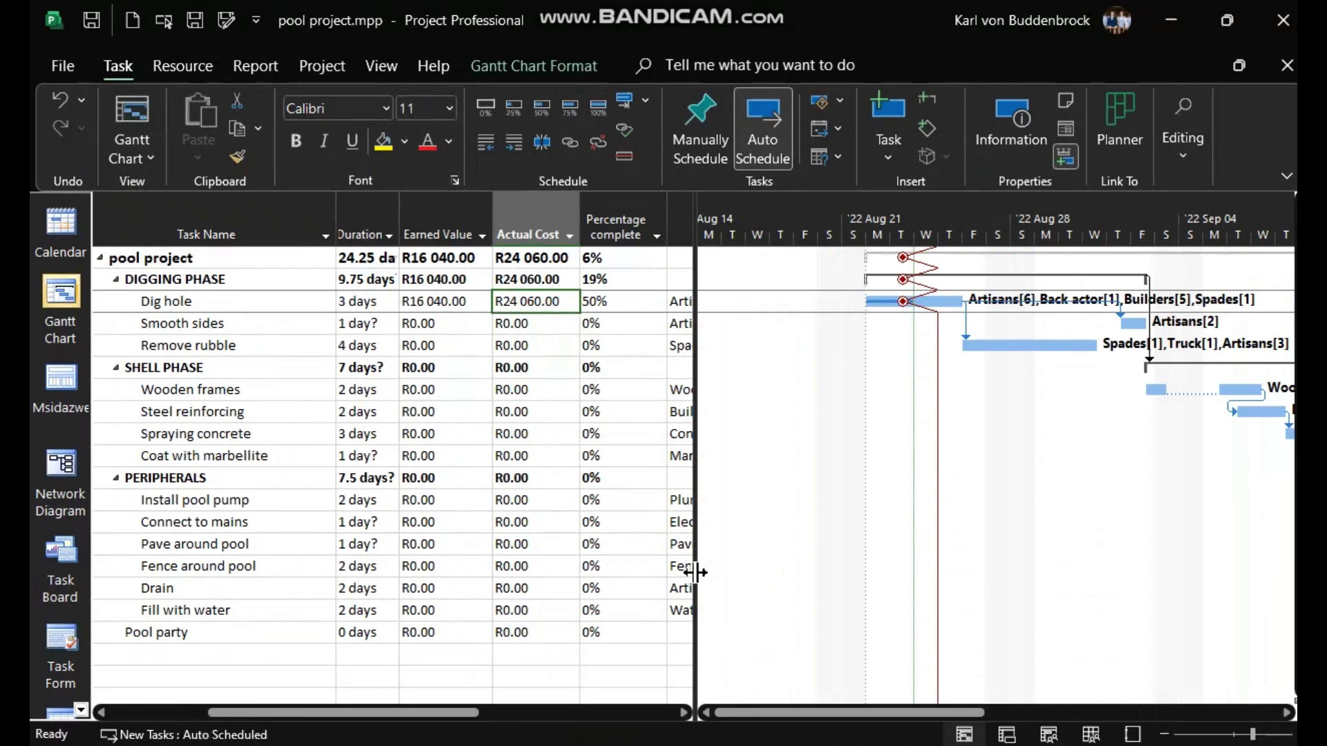
click(255, 66)
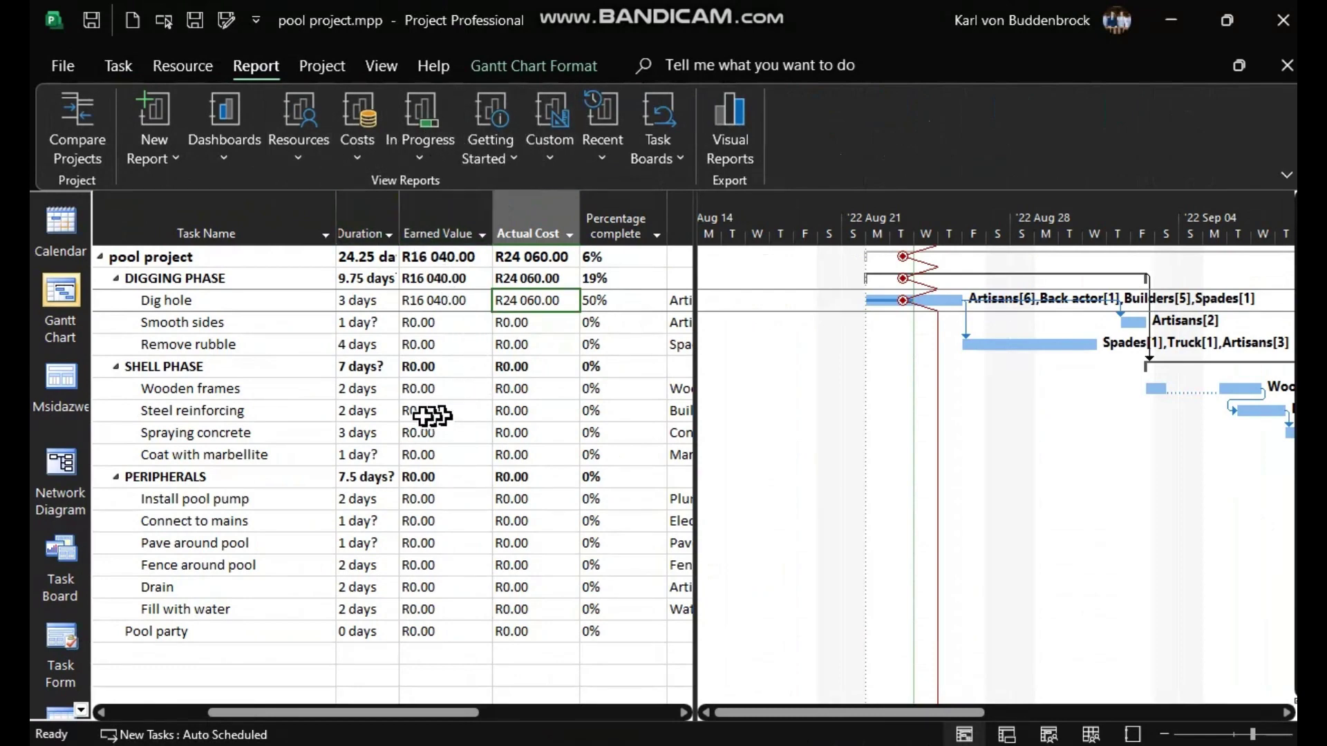
click(734, 149)
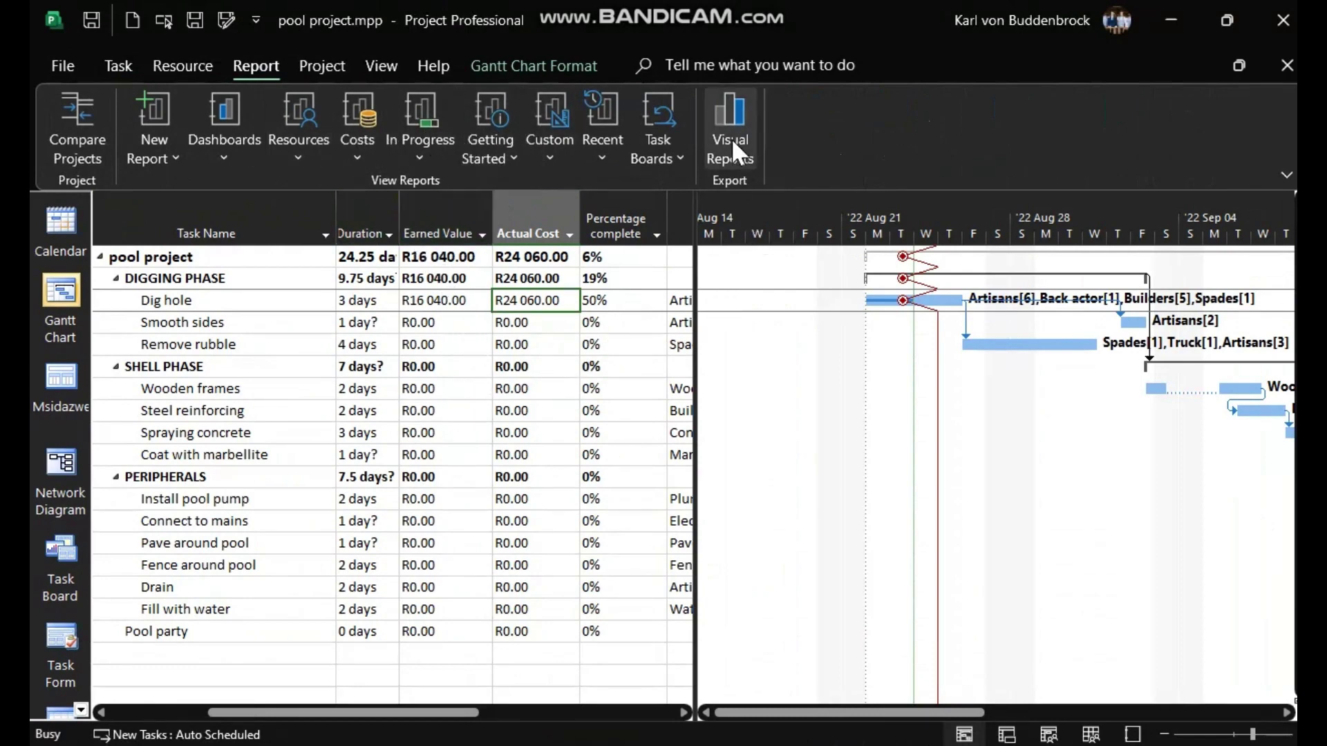
drag(705, 95, 747, 81)
click(462, 398)
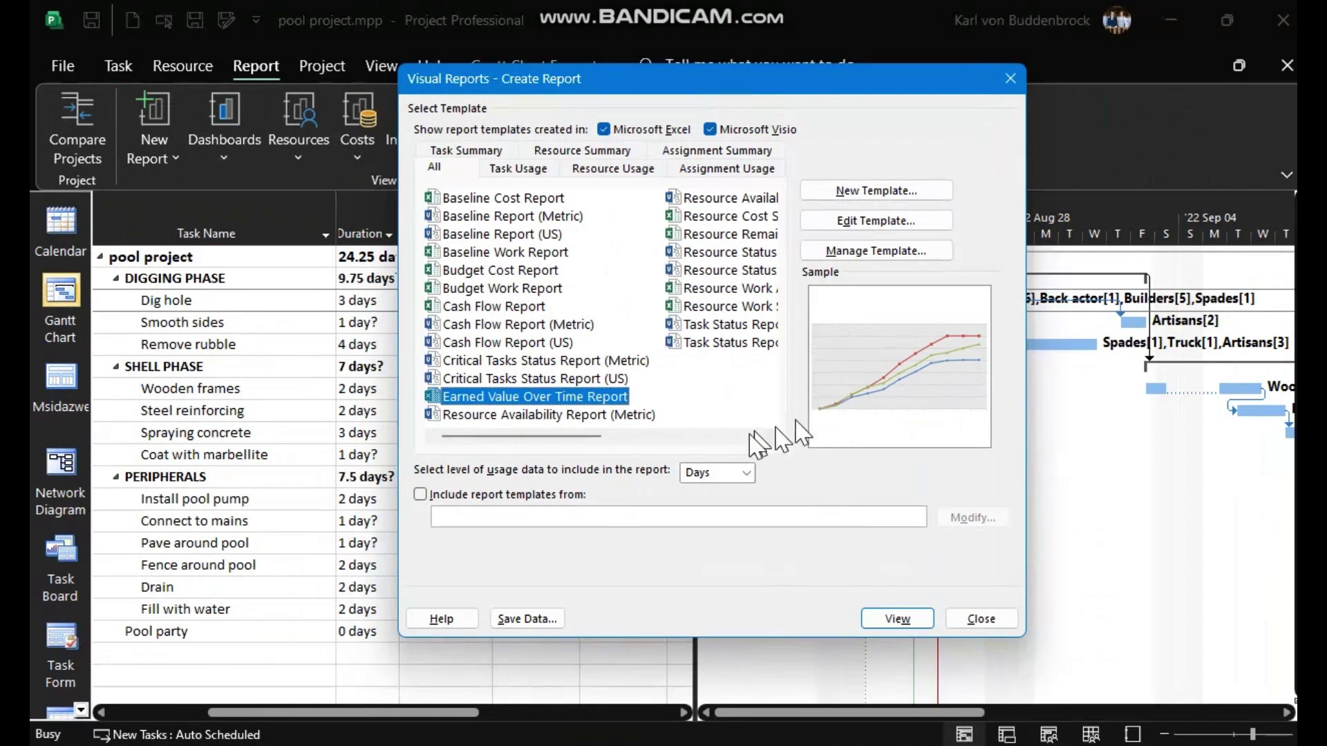
click(748, 477)
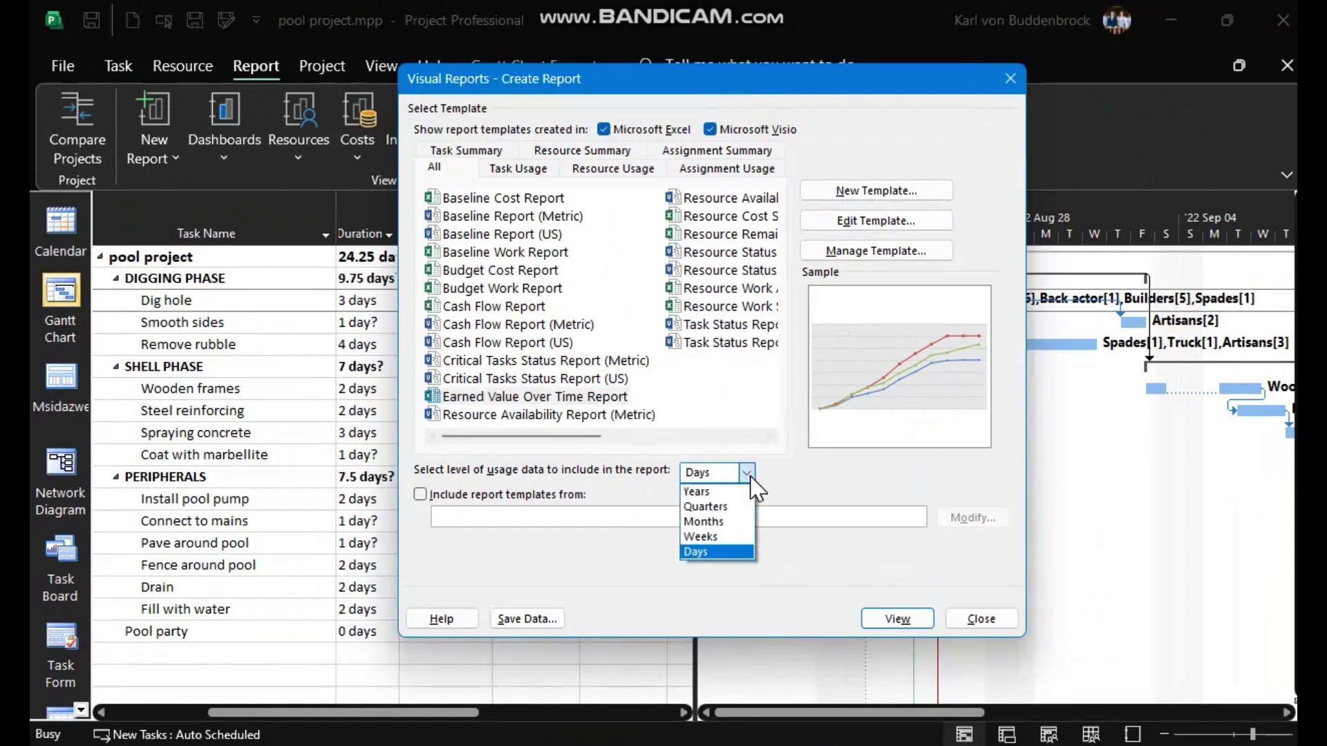
click(725, 557)
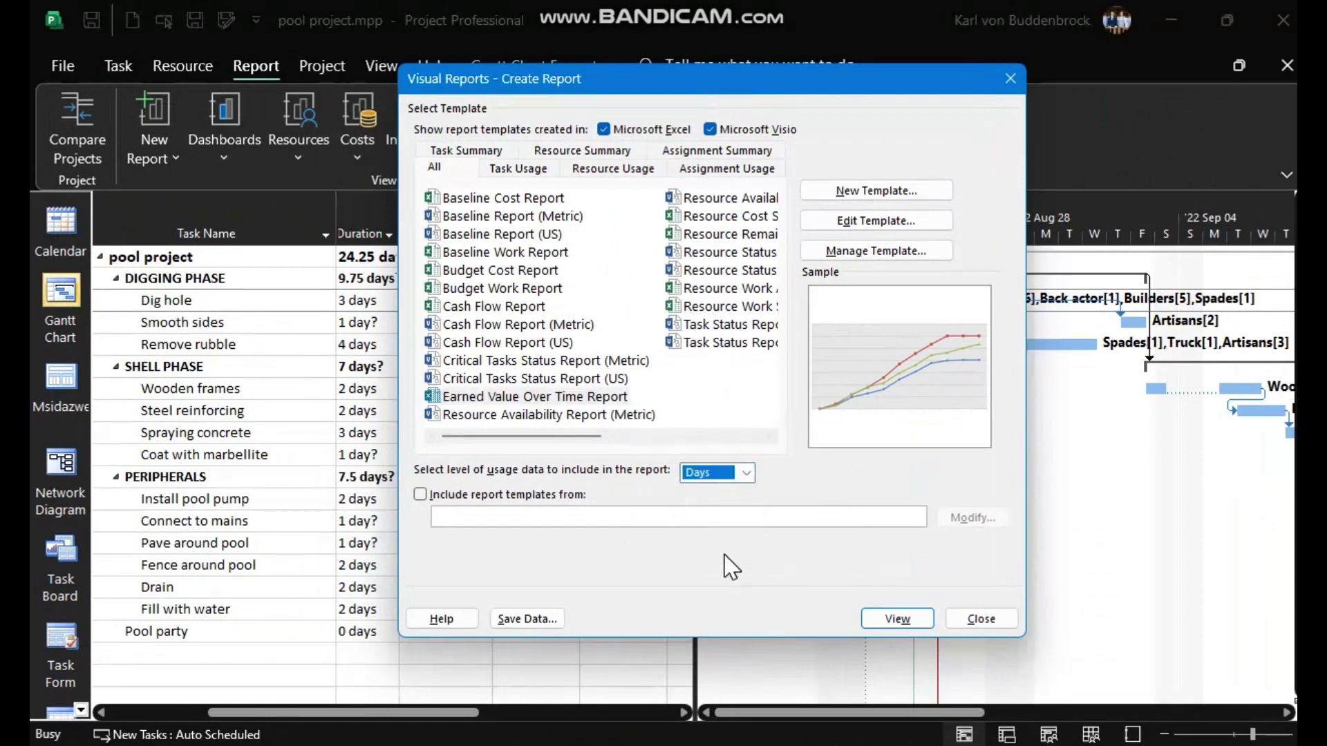
click(898, 620)
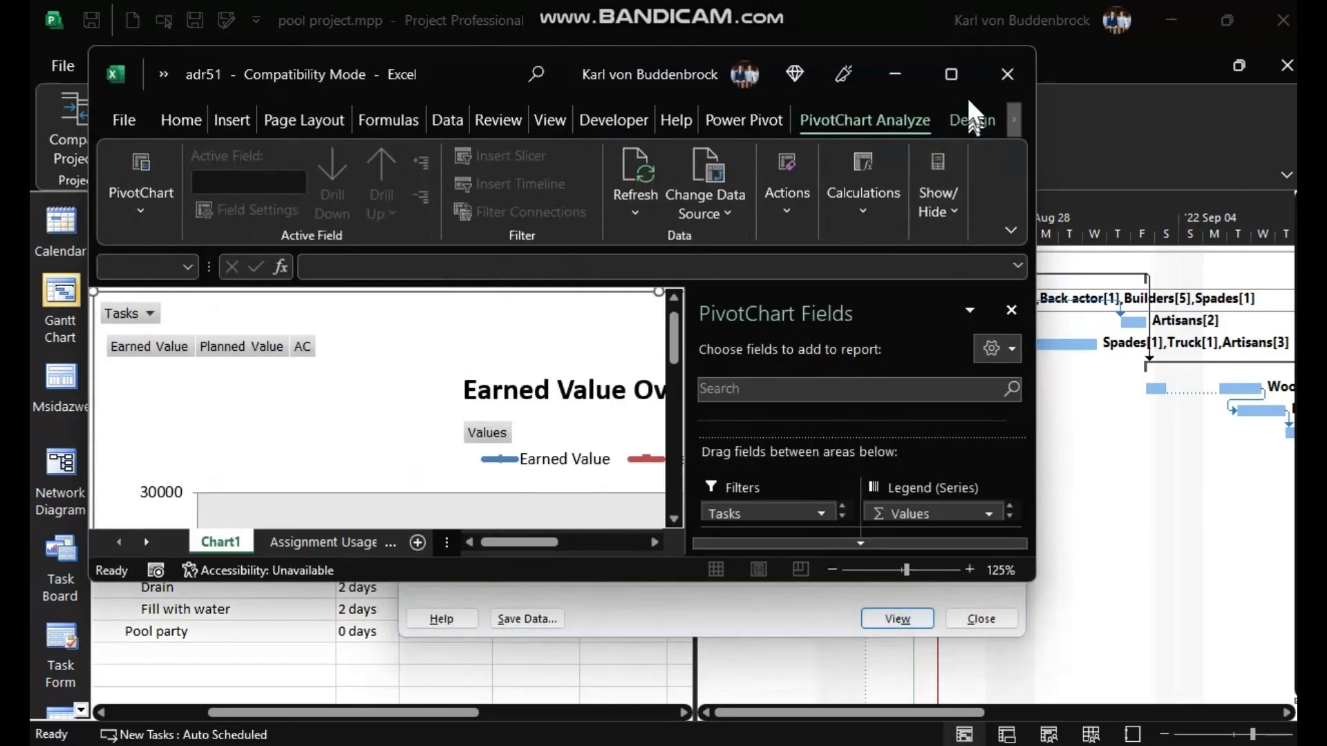
Maximize the Excel report without its PivotChart field list, and expand Q3 and Week 34 into days on the Assignment Usage withEV sheet
click(952, 75)
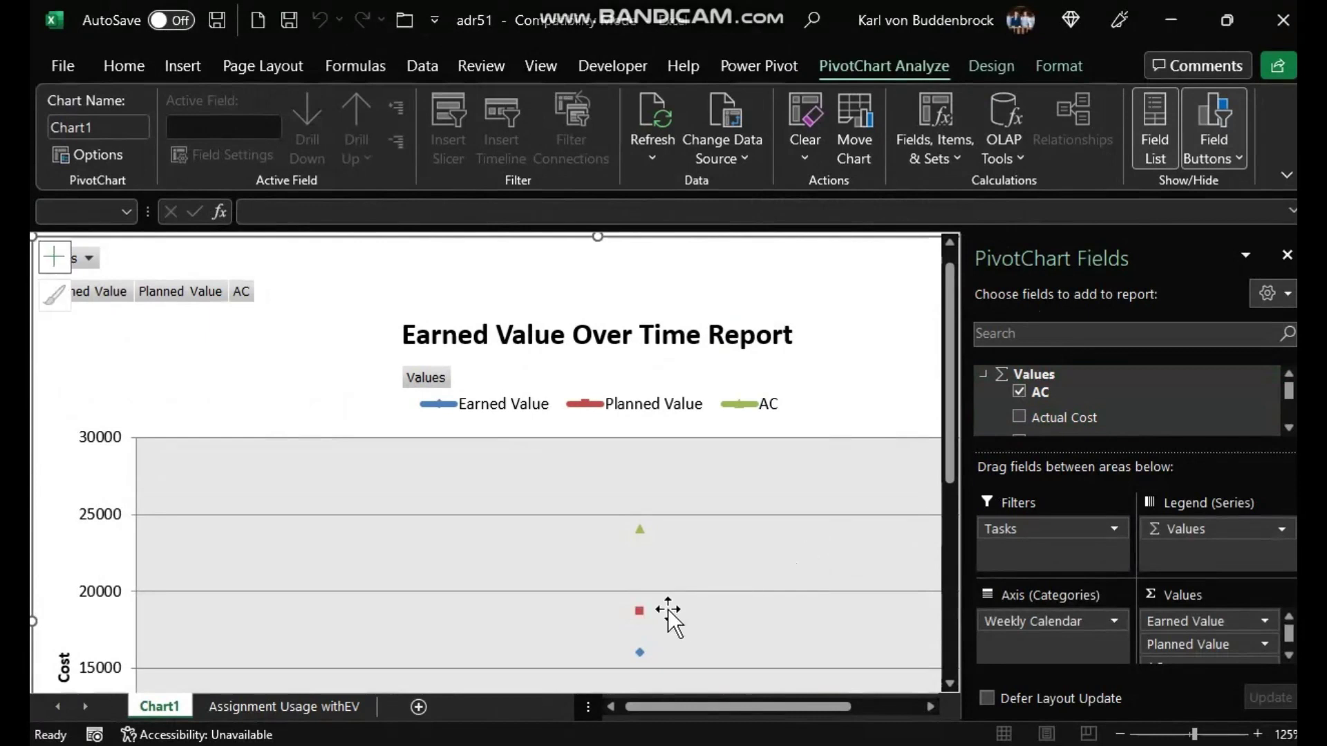
click(1287, 255)
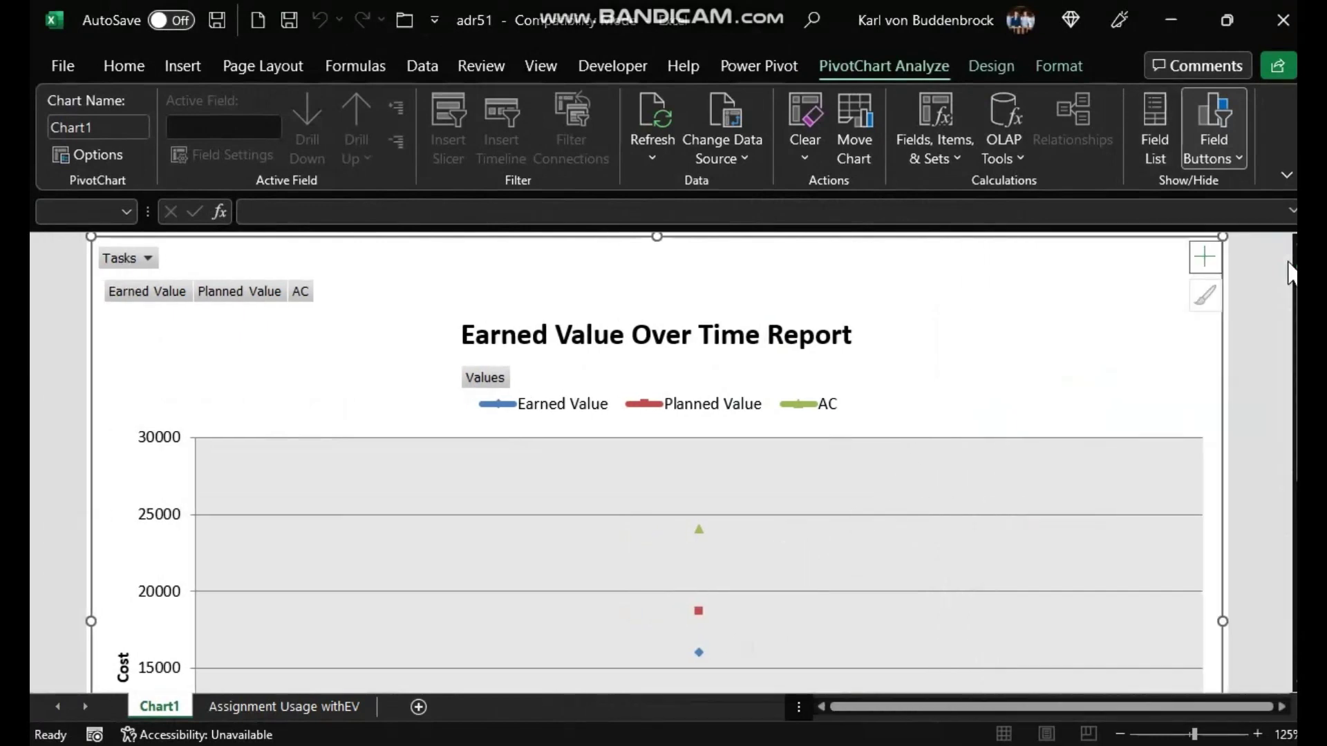
click(309, 707)
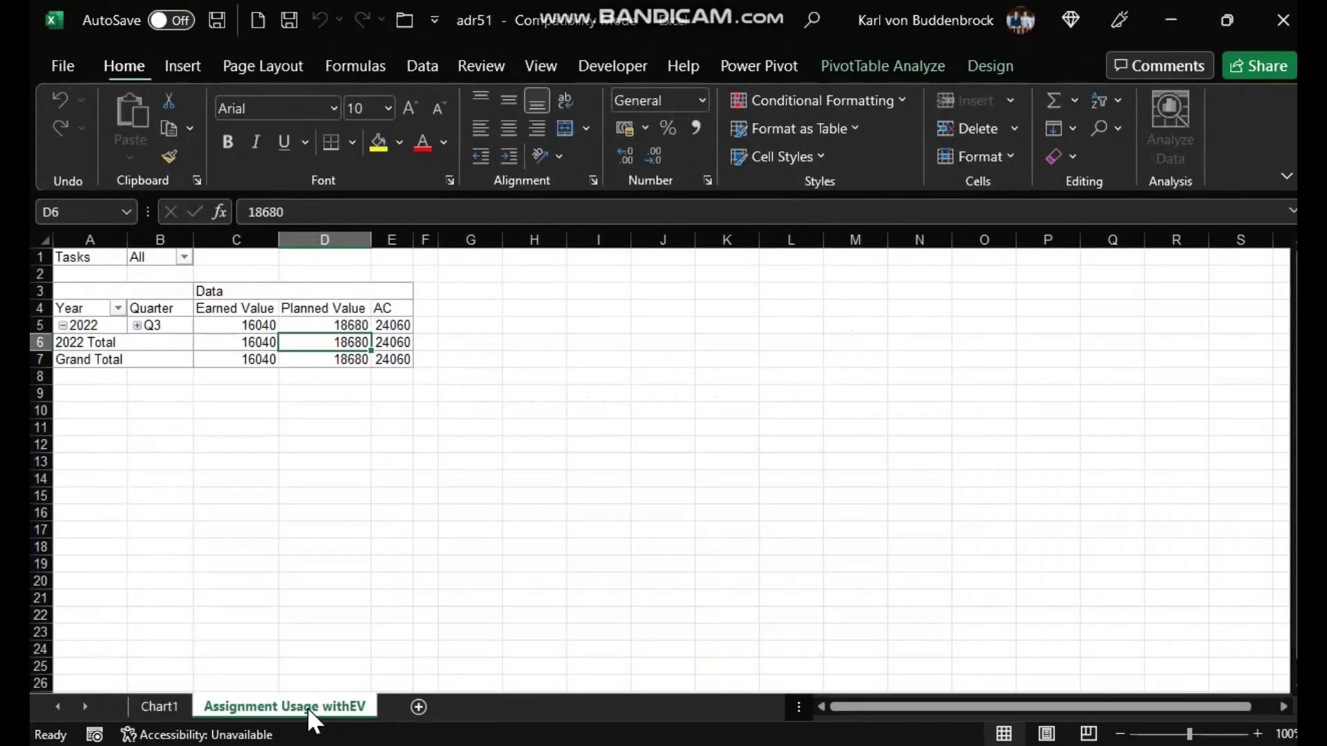
click(138, 326)
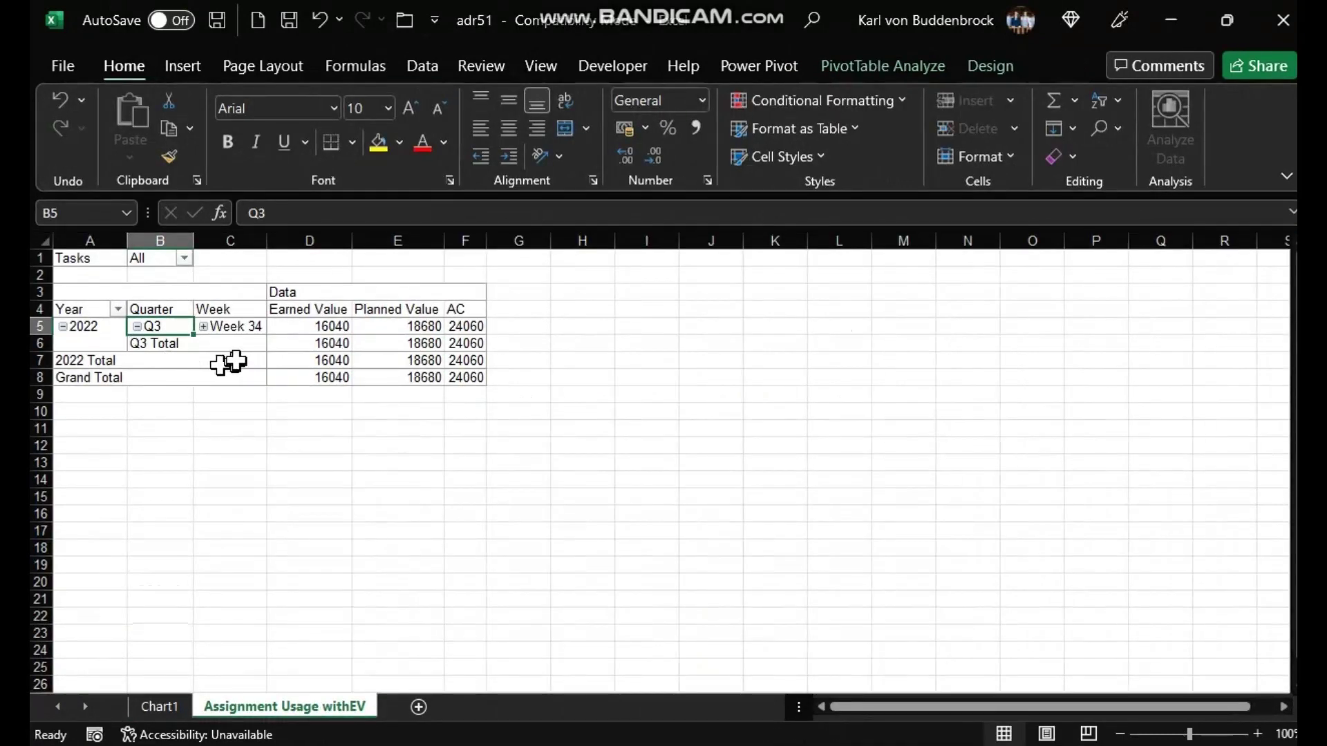
click(202, 326)
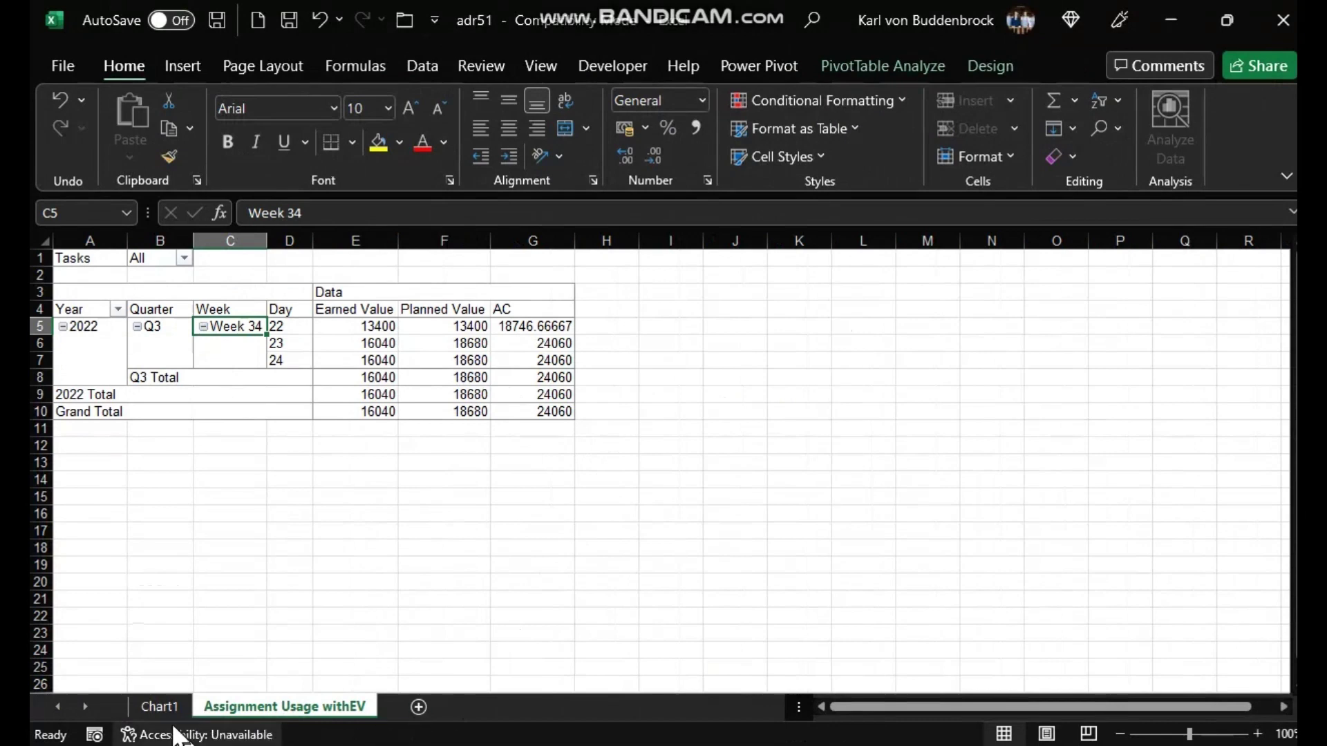
Examine the Earned Value, Planned Value and AC curves across the days of Week 34 on the Chart1 sheet
click(161, 708)
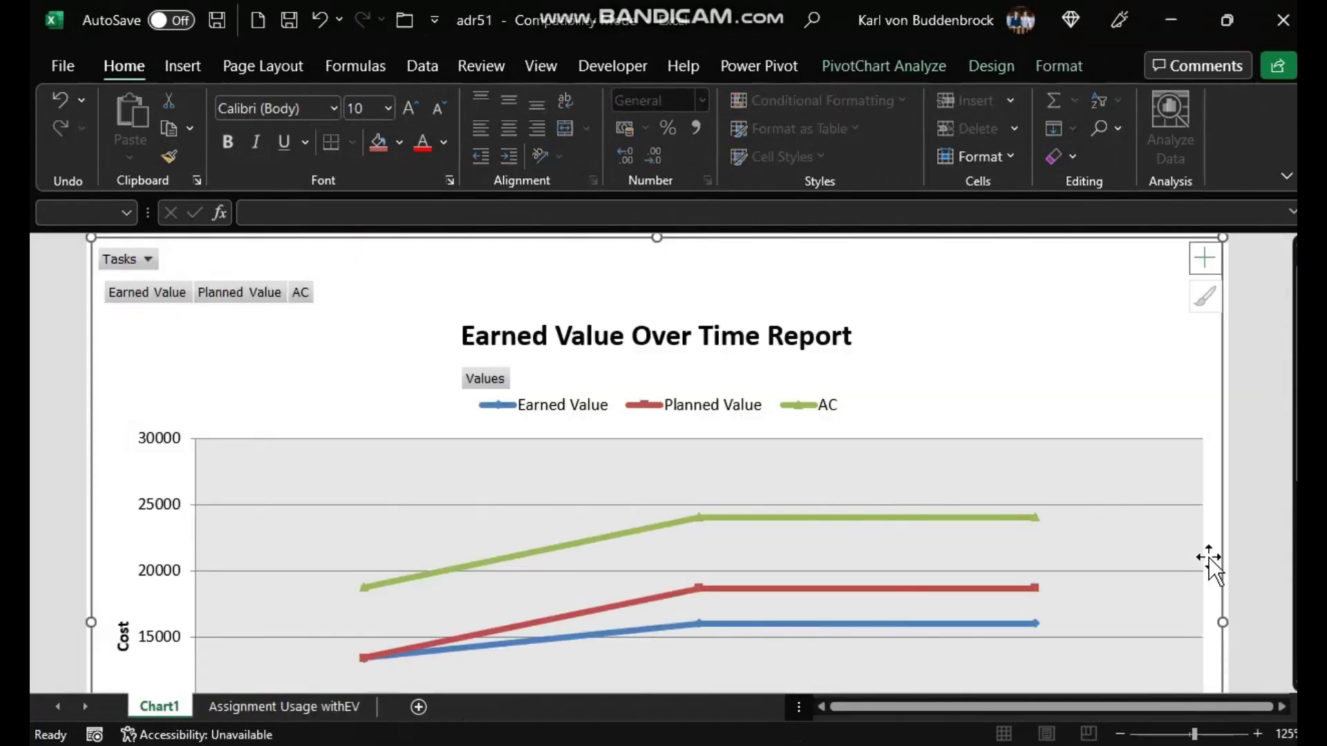
scroll(1141, 545, down, 4)
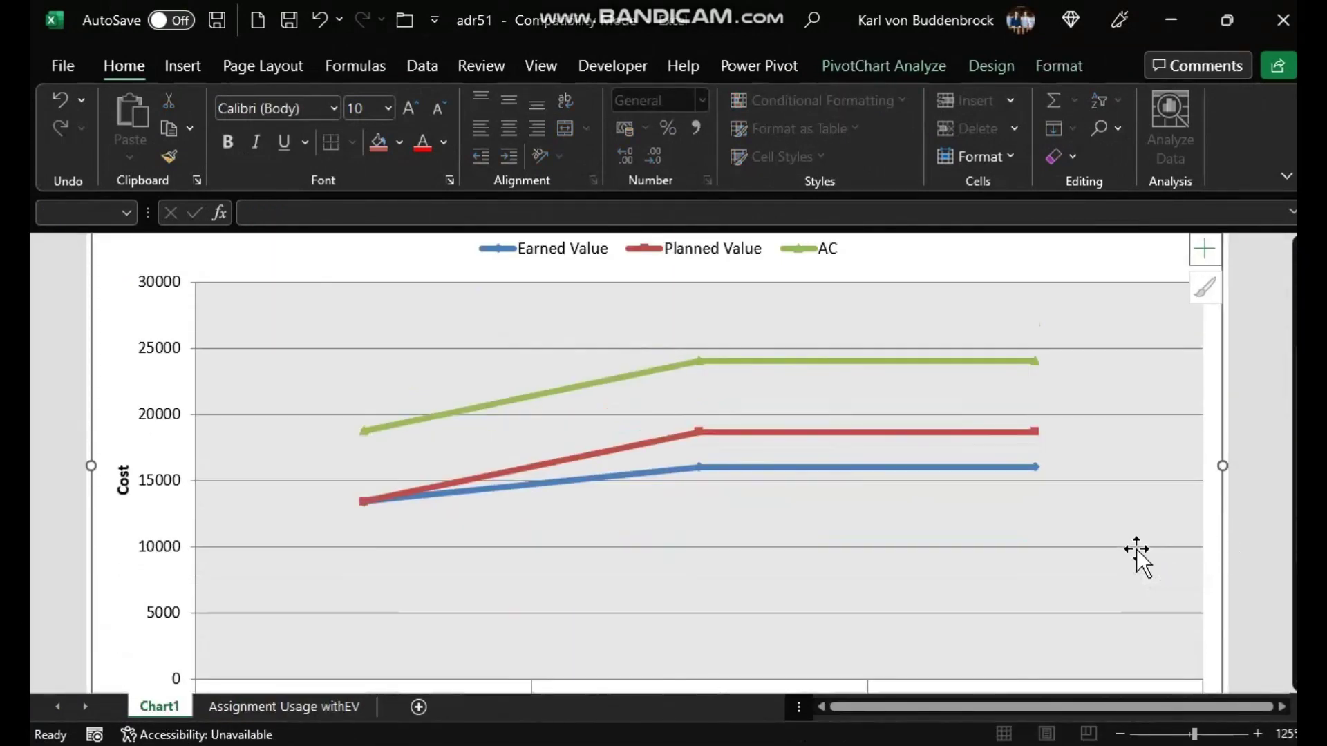
scroll(1136, 549, up, 2)
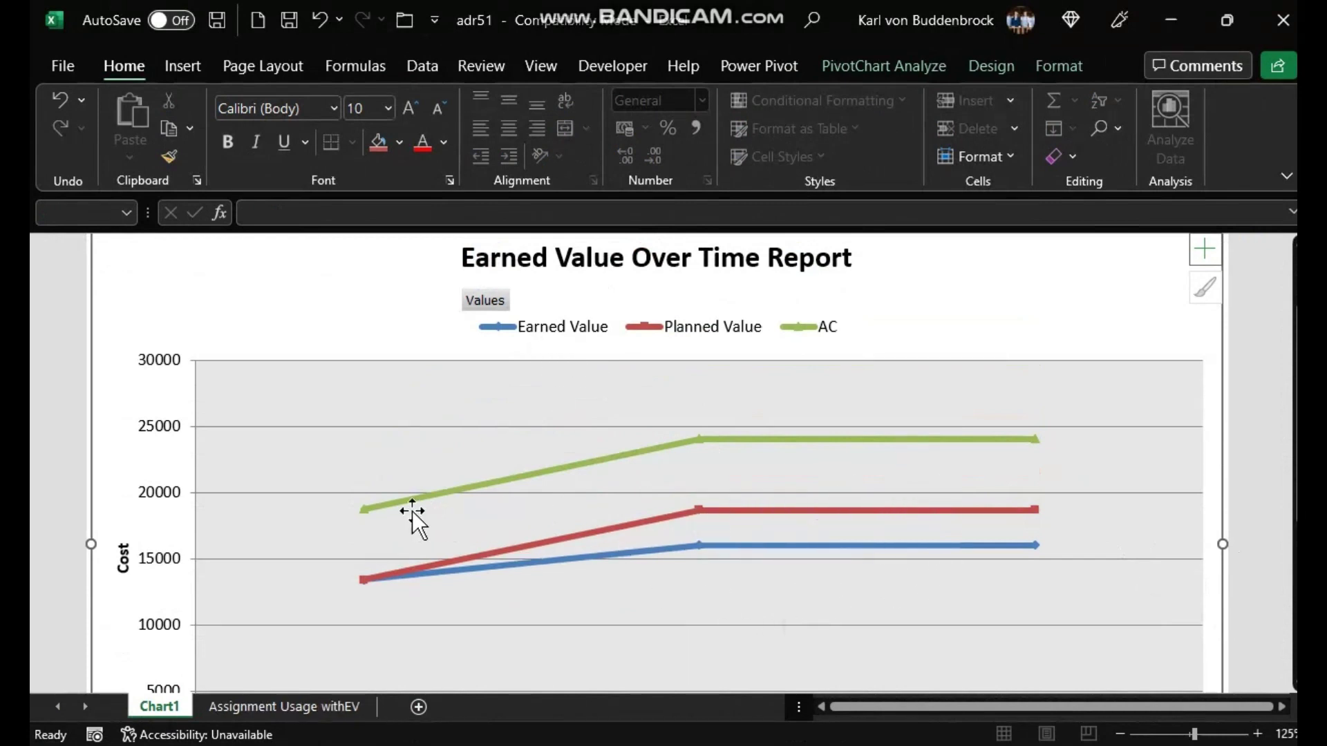
scroll(836, 458, down, 3)
scroll(840, 462, up, 1)
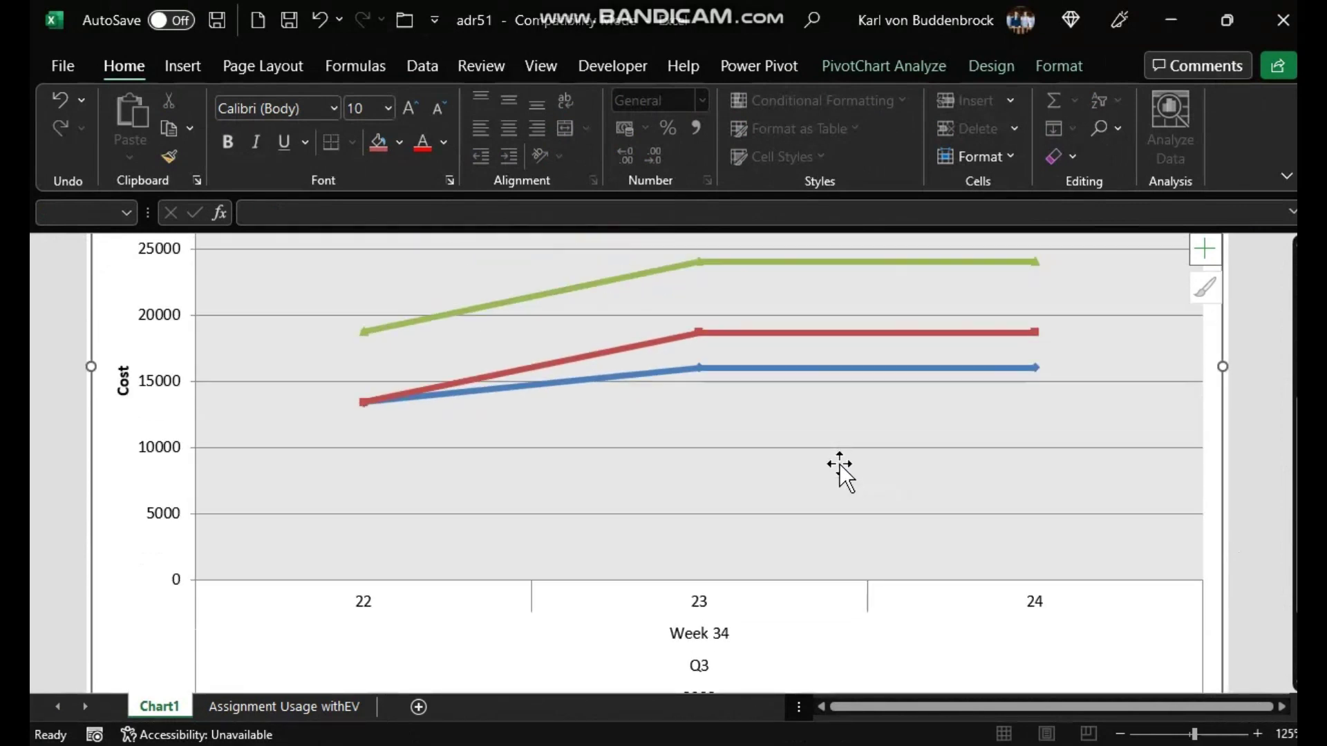
scroll(837, 467, up, 4)
scroll(836, 472, up, 1)
scroll(836, 473, down, 2)
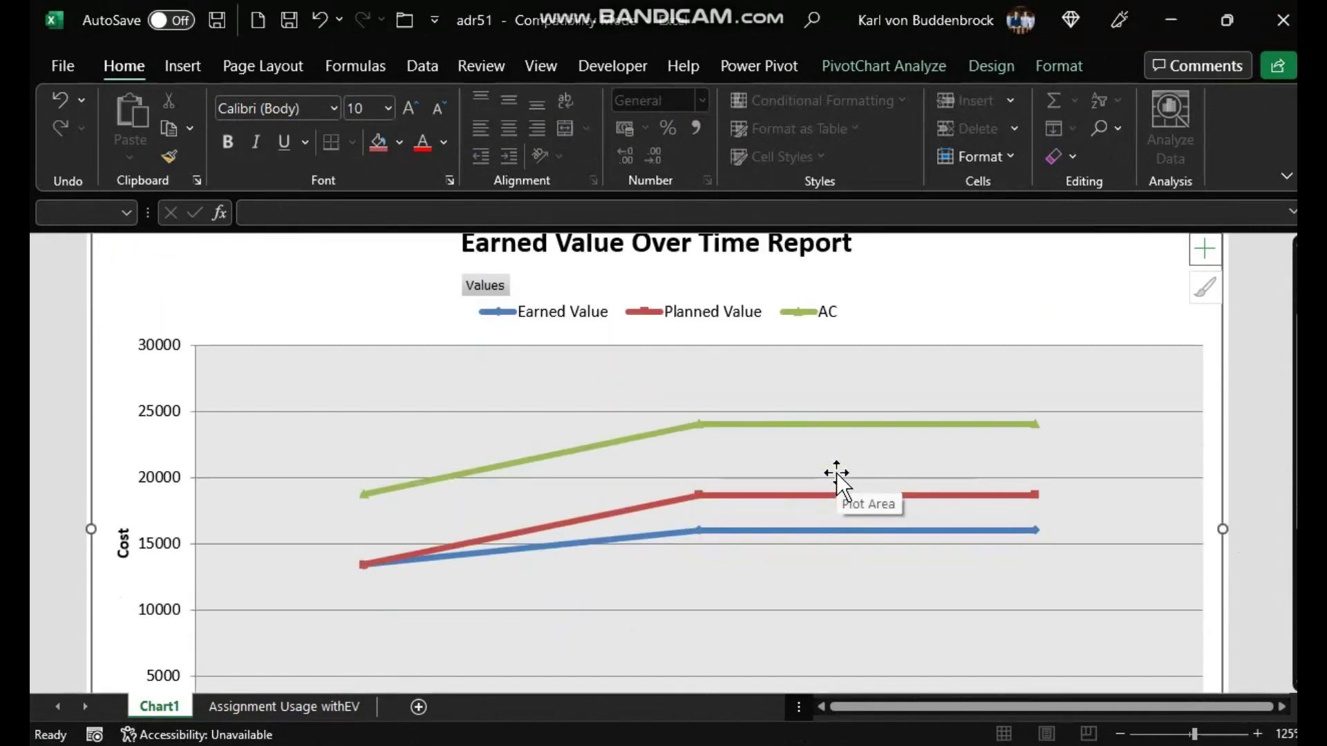
scroll(837, 472, down, 1)
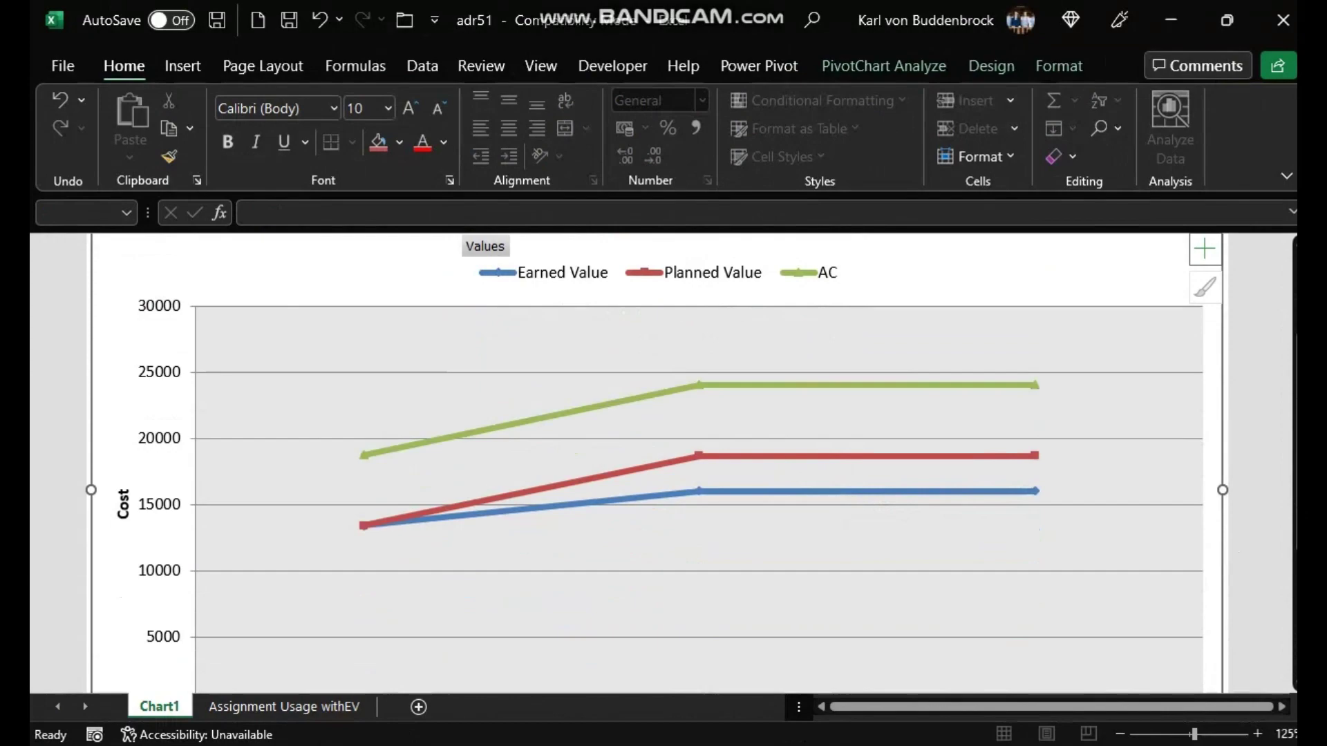